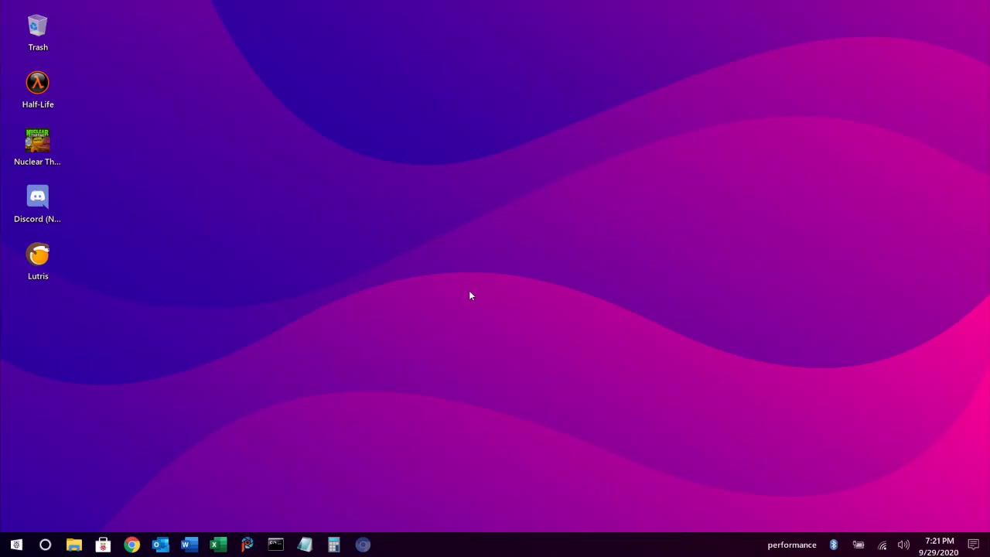
Step: Open Lutris and import Celeste from the list of desktop games
double_click(34, 260)
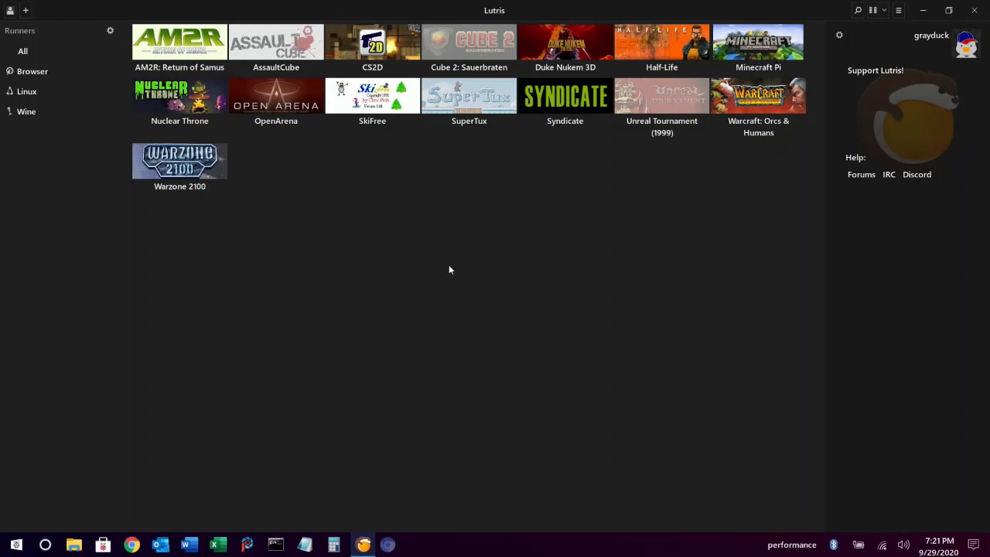
click(26, 10)
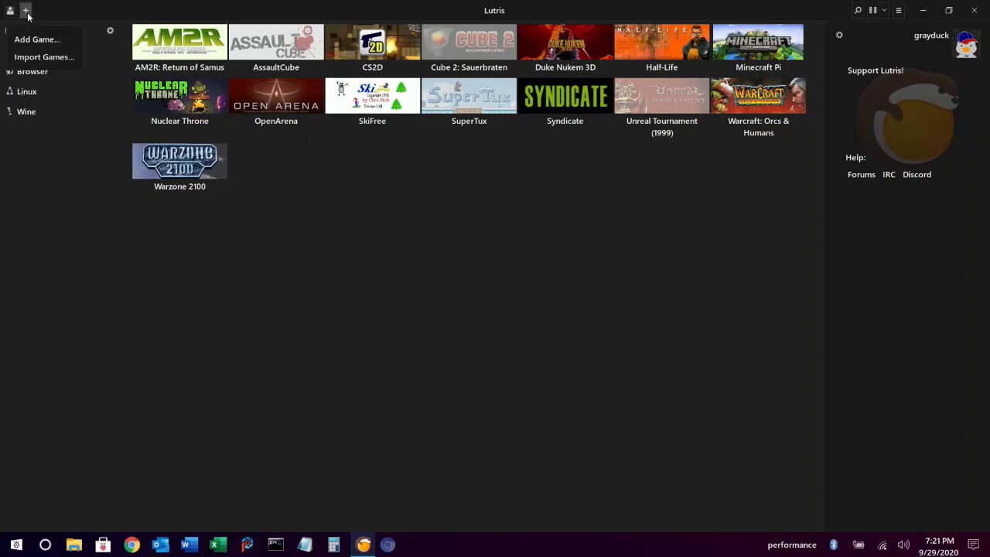
click(44, 56)
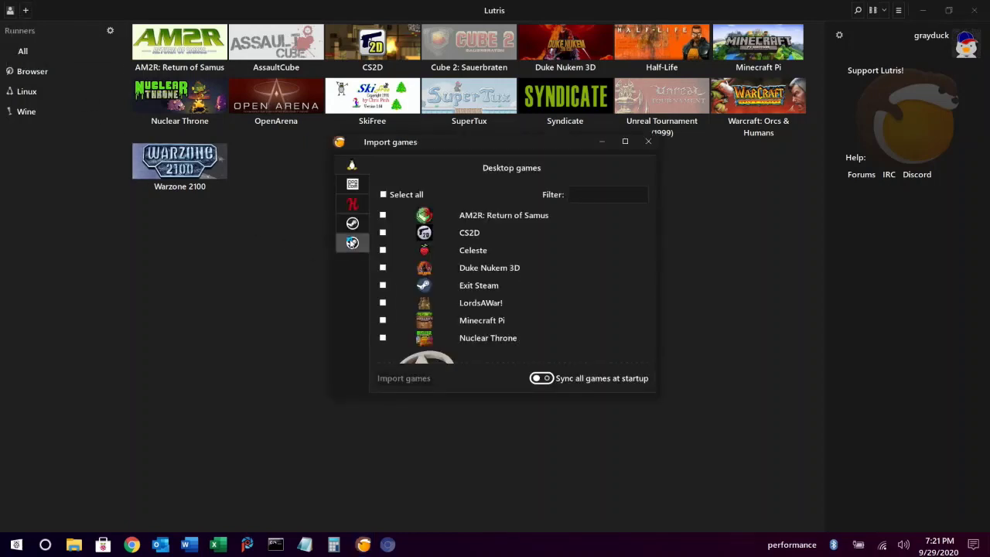
click(382, 250)
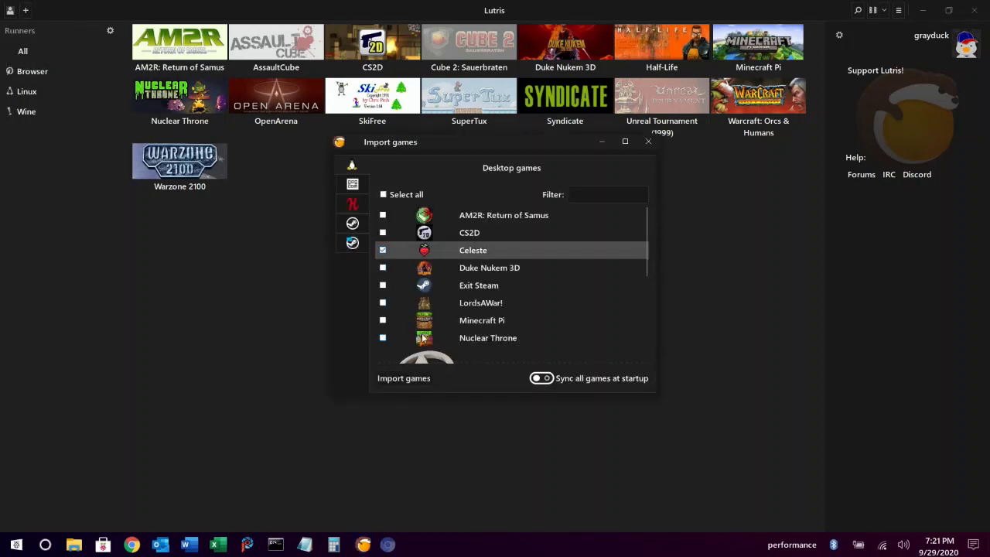
click(402, 378)
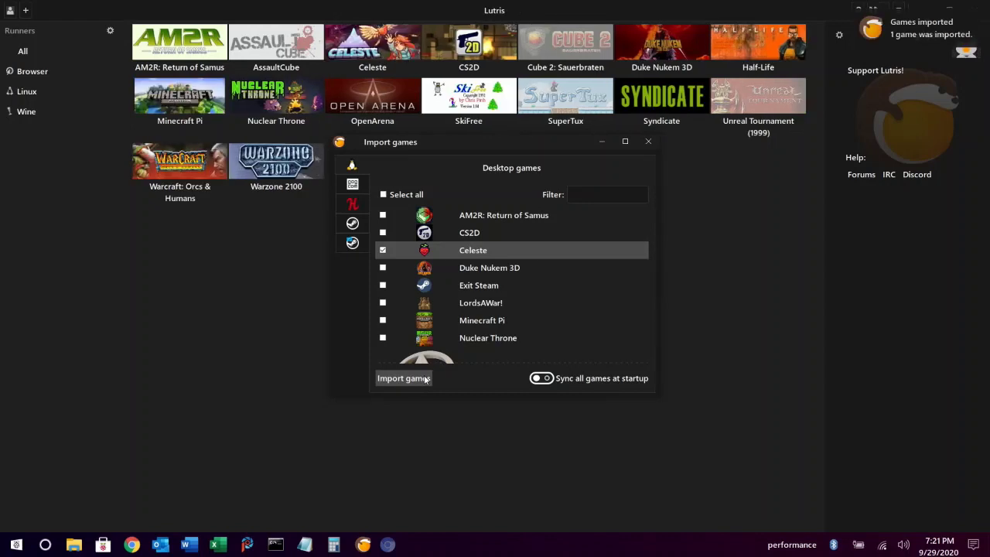
click(648, 141)
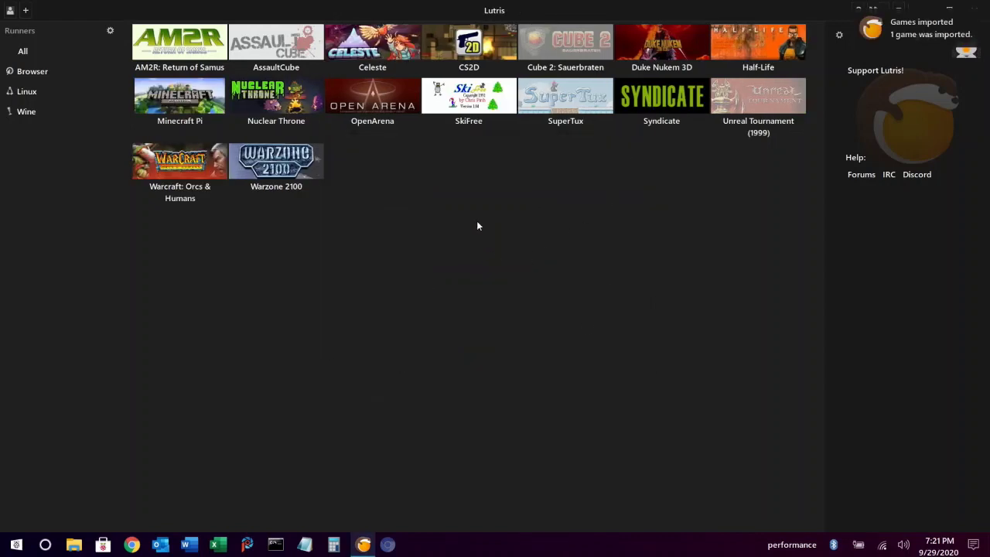
Step: Configure Celeste to switch the resolution to 1280x720 and save its settings
click(372, 42)
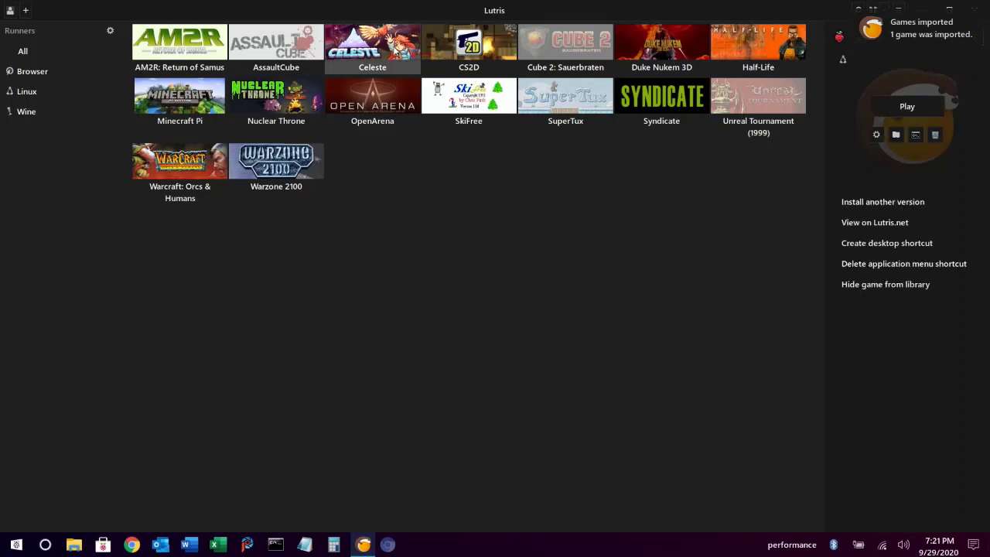
right_click(388, 40)
click(427, 93)
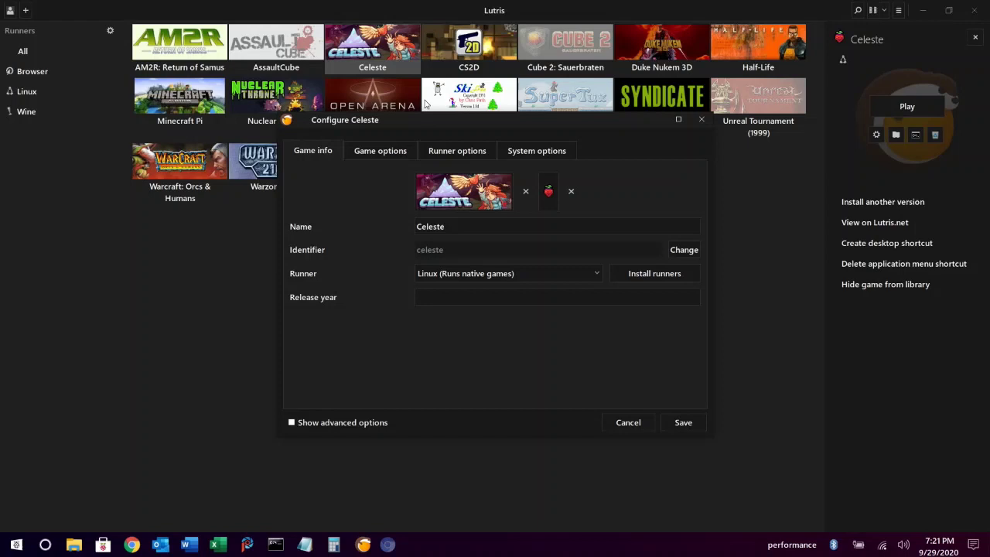
click(527, 155)
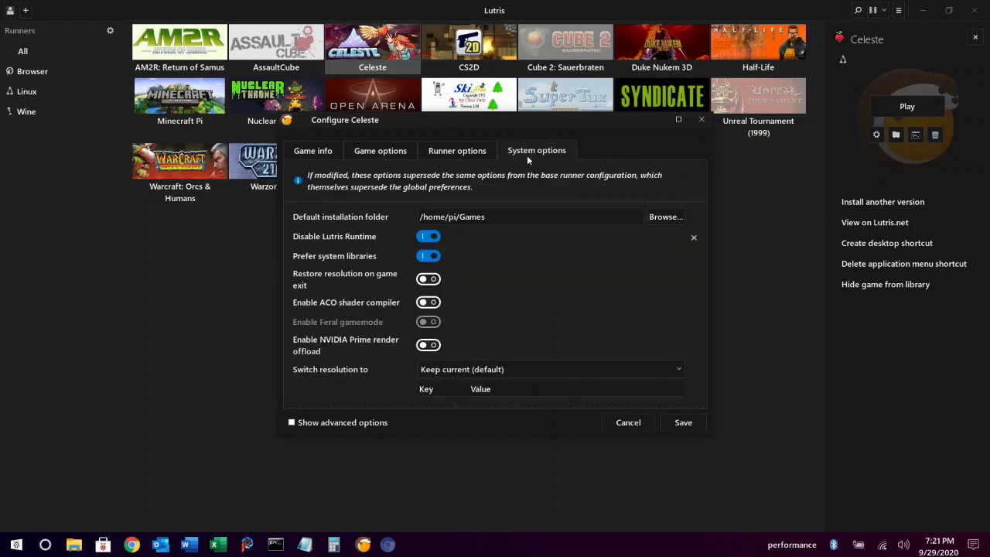
click(542, 375)
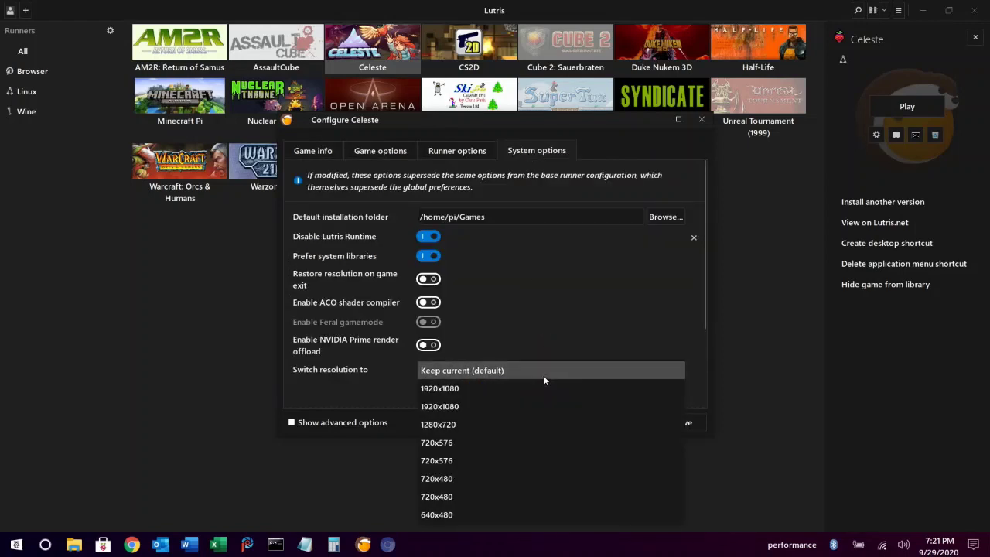
click(495, 418)
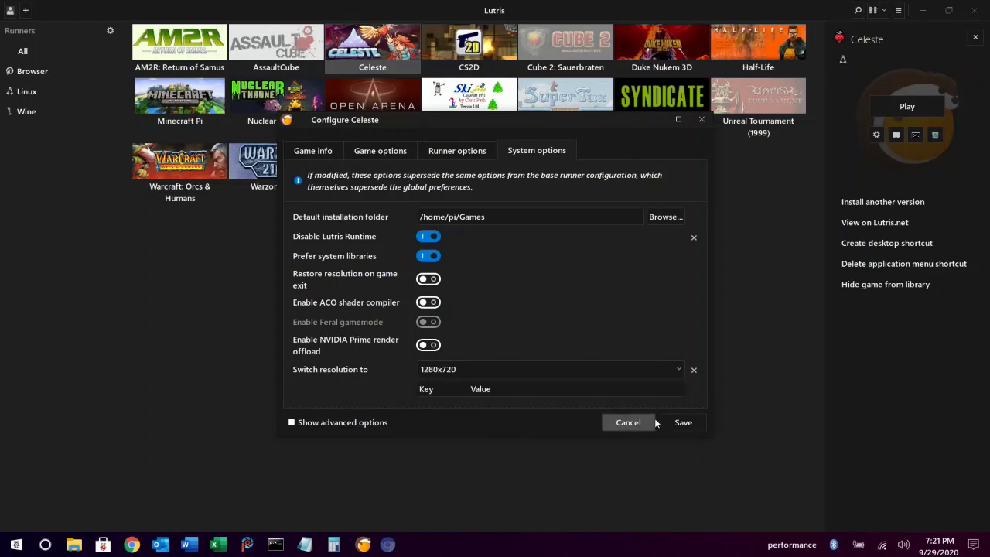
click(678, 422)
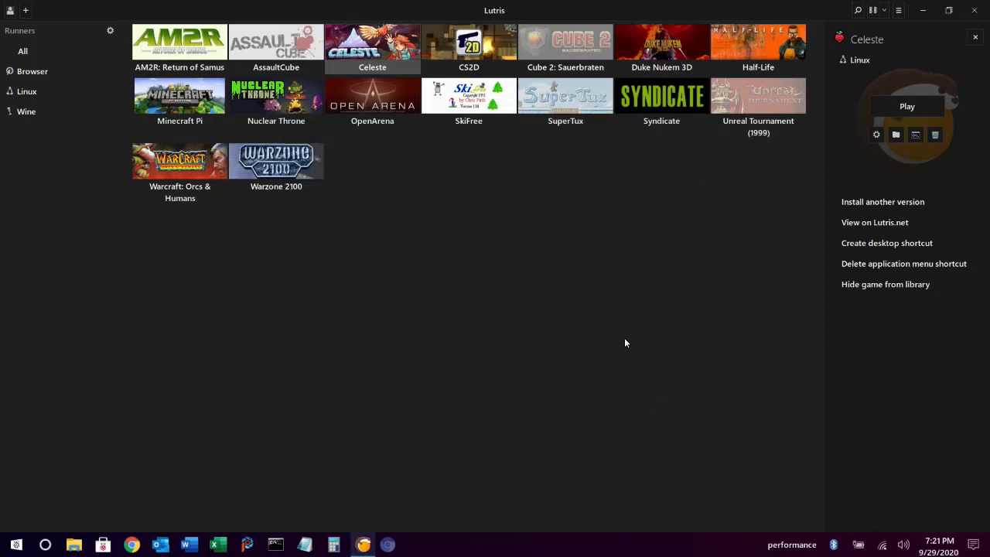
Step: Launch Celeste and exit it from the game's main menu
click(901, 107)
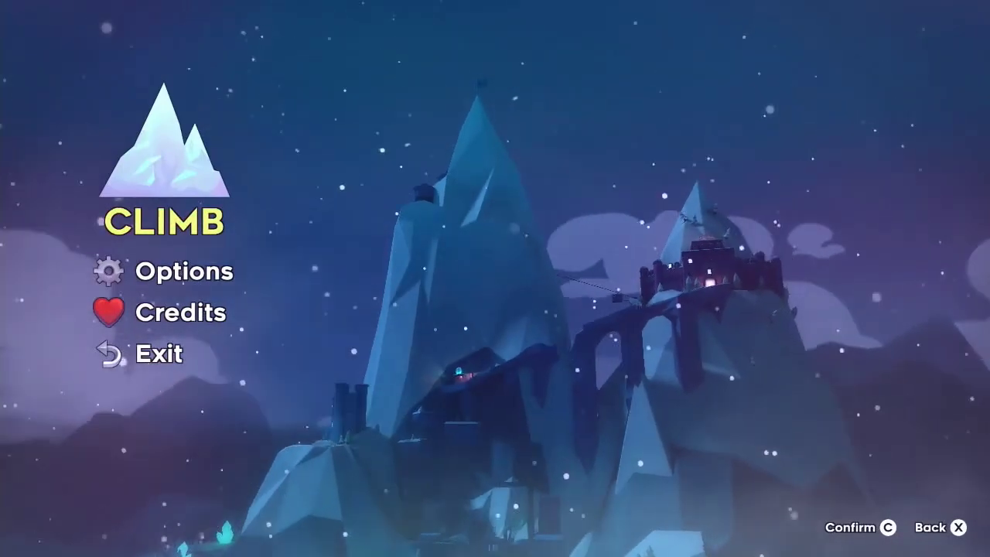
key(Down)
key(Down)
key(Down)
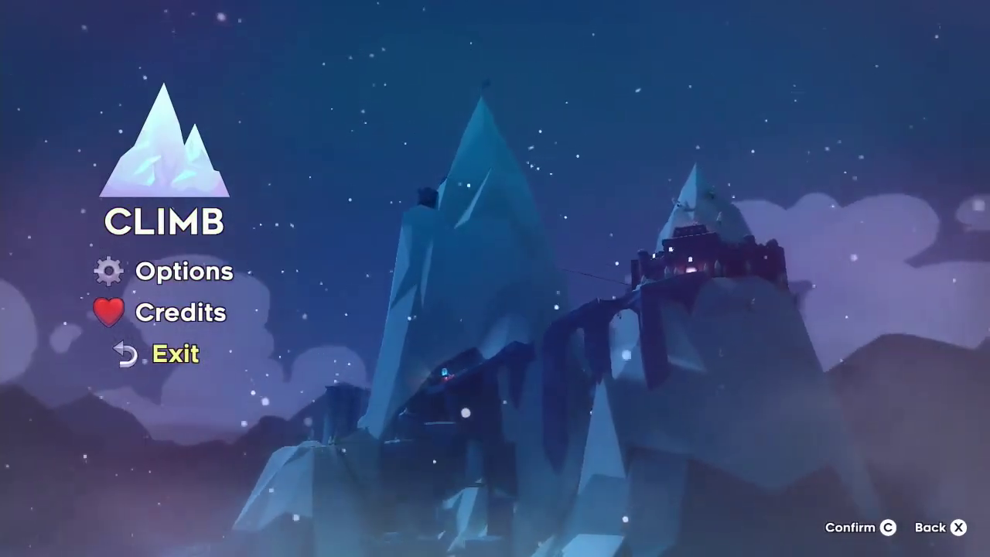
key(c)
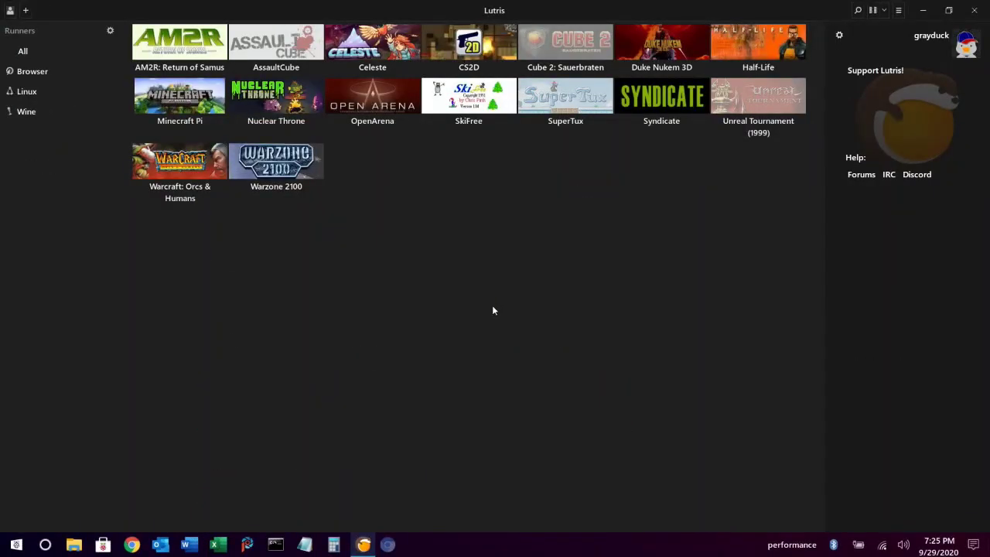
Step: Add a new game entry named "Shovel Knight: Shovel of Hope" with the Linux (Runs native games) runner
click(26, 10)
click(36, 40)
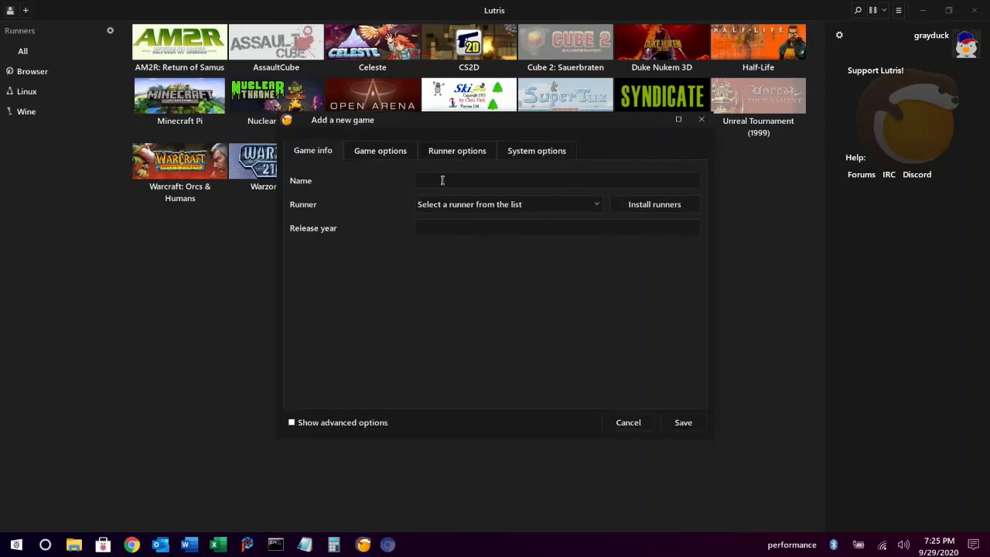
text(Shovel Knight: Shovel of Hope)
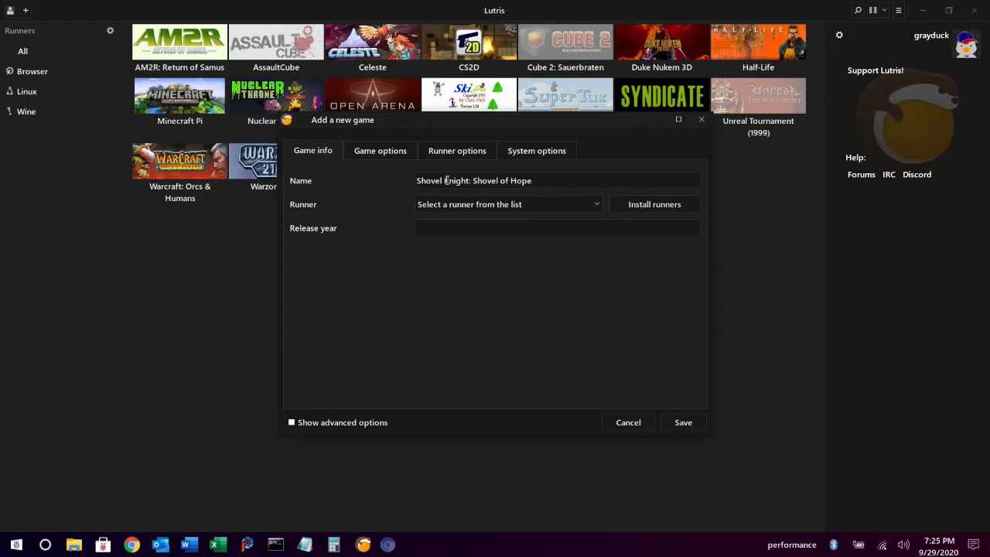
click(468, 206)
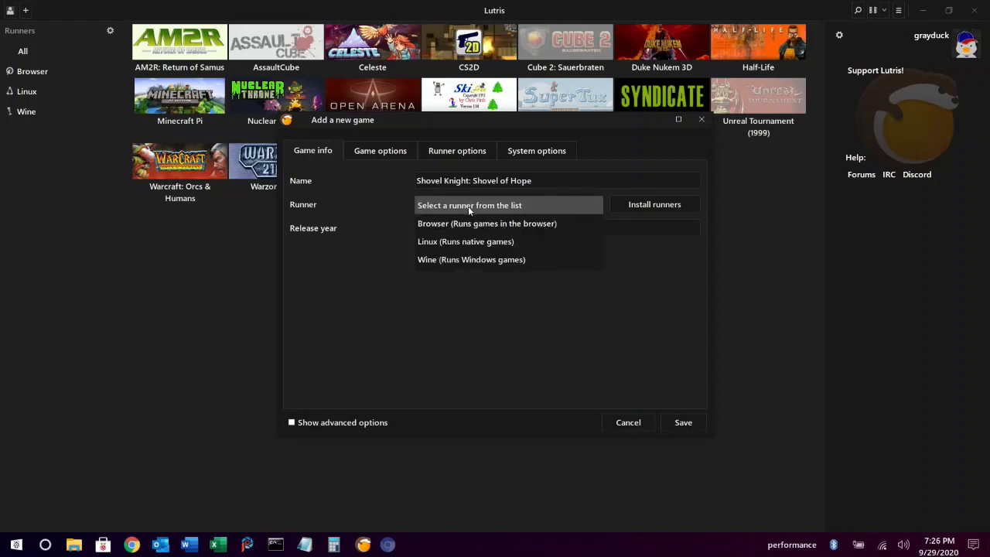
click(505, 241)
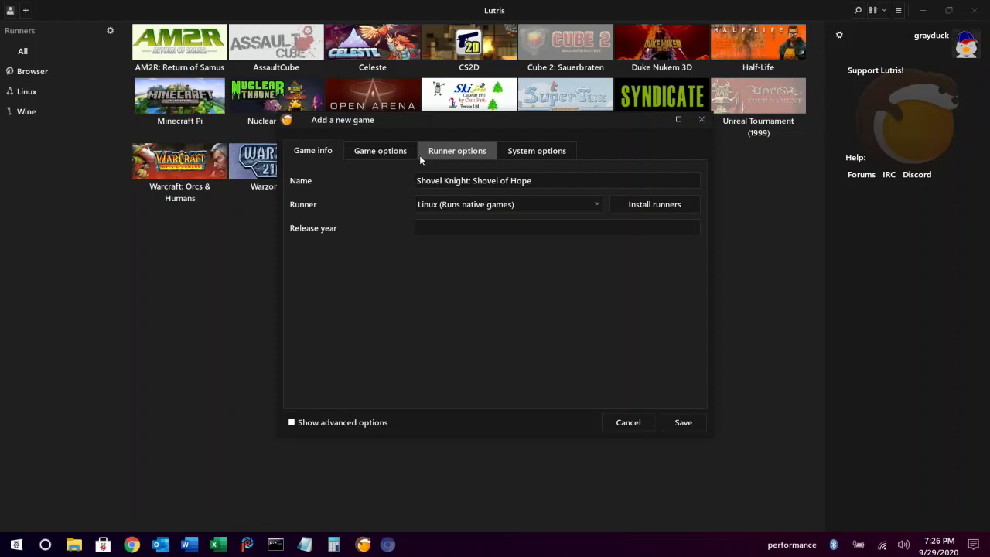
Step: Set the new game's executable to start.sh in the /home/pi/Games/ShovelKnight folder
click(399, 153)
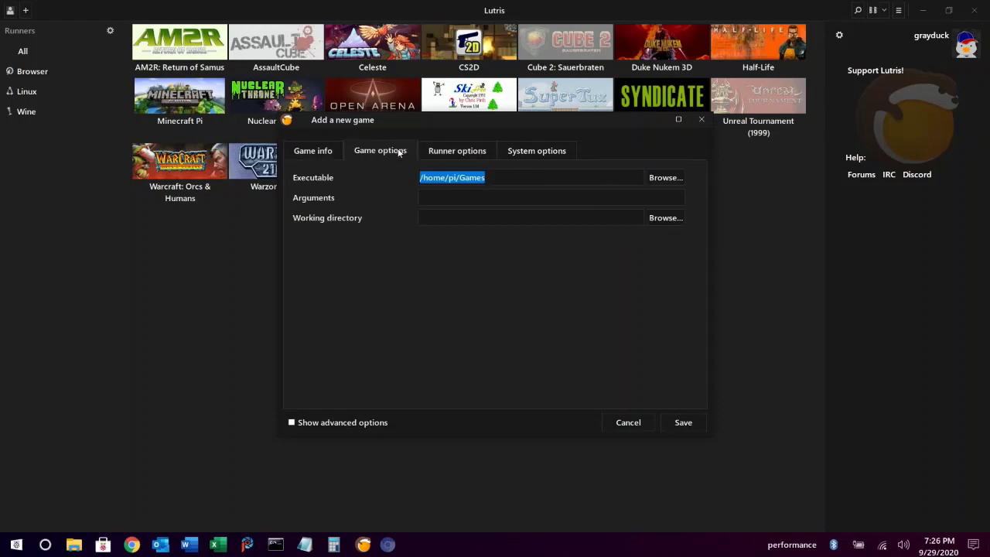
click(674, 180)
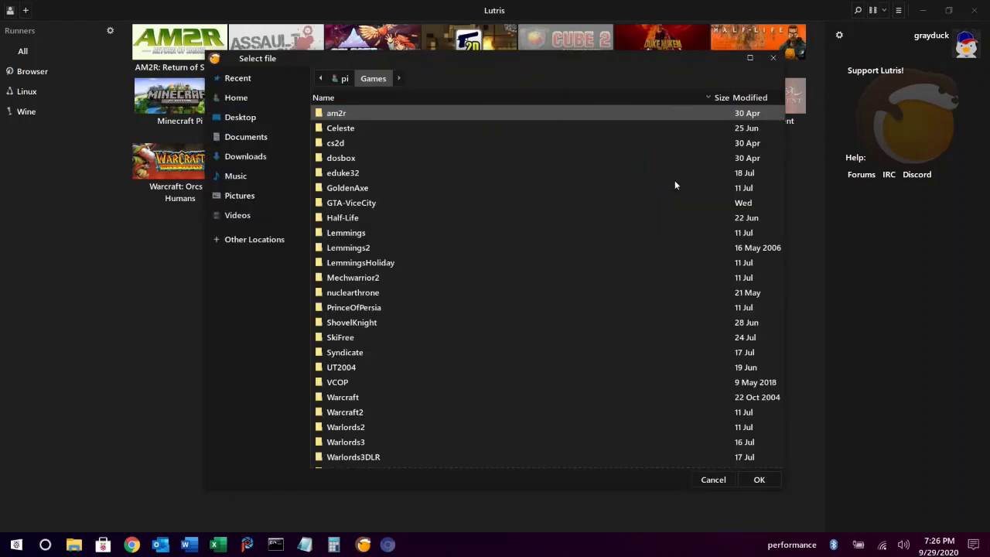
double_click(371, 322)
click(347, 161)
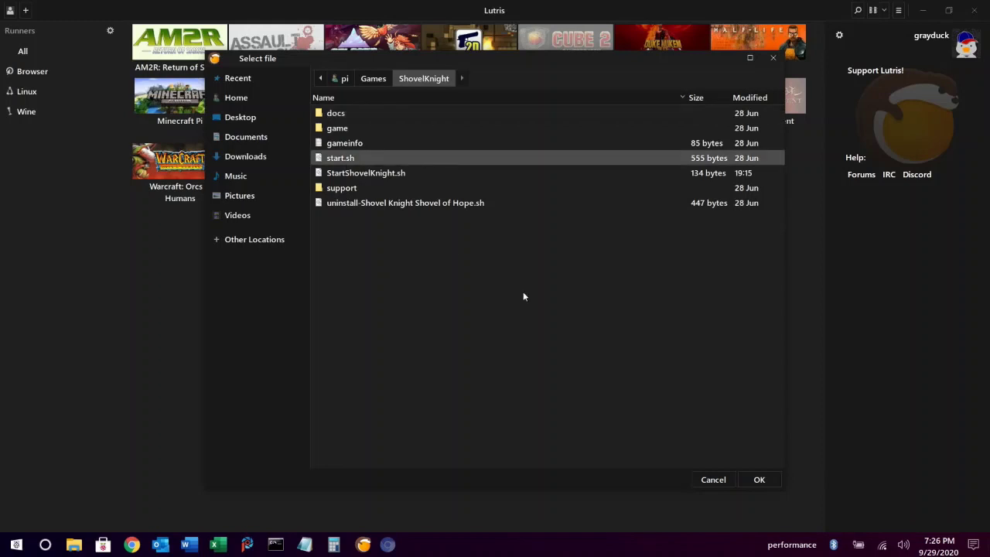
click(758, 477)
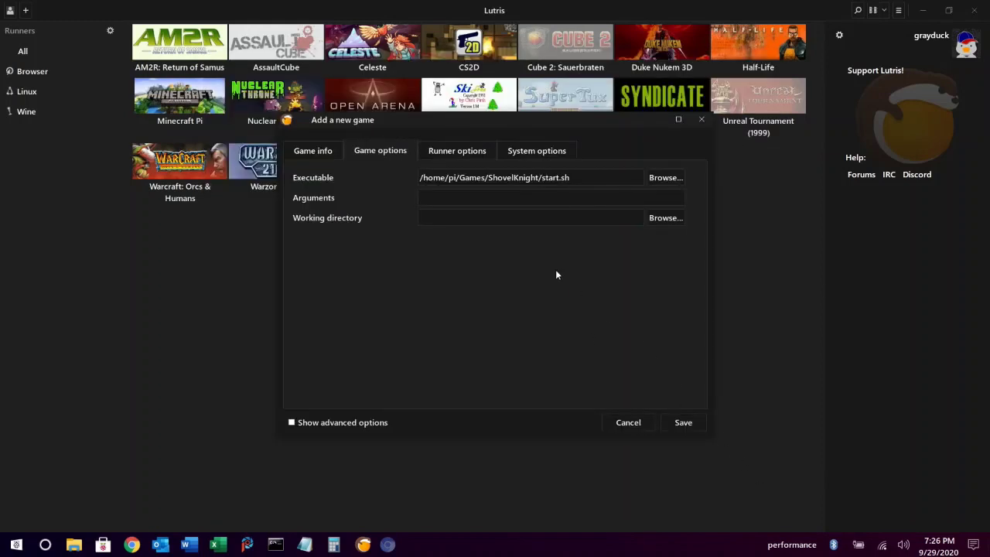
Step: Set the new game's working directory to the ShovelKnight folder inside Games
click(656, 220)
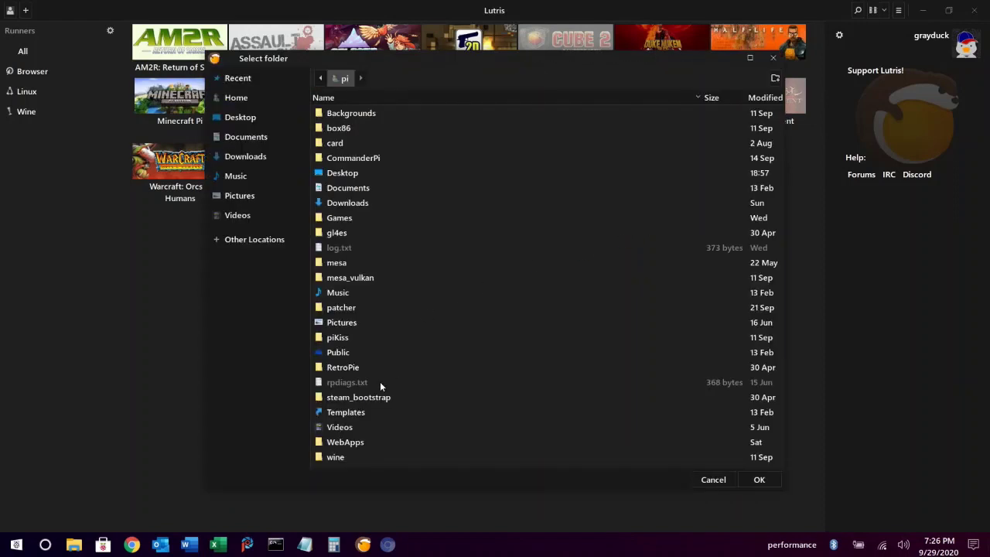
double_click(325, 219)
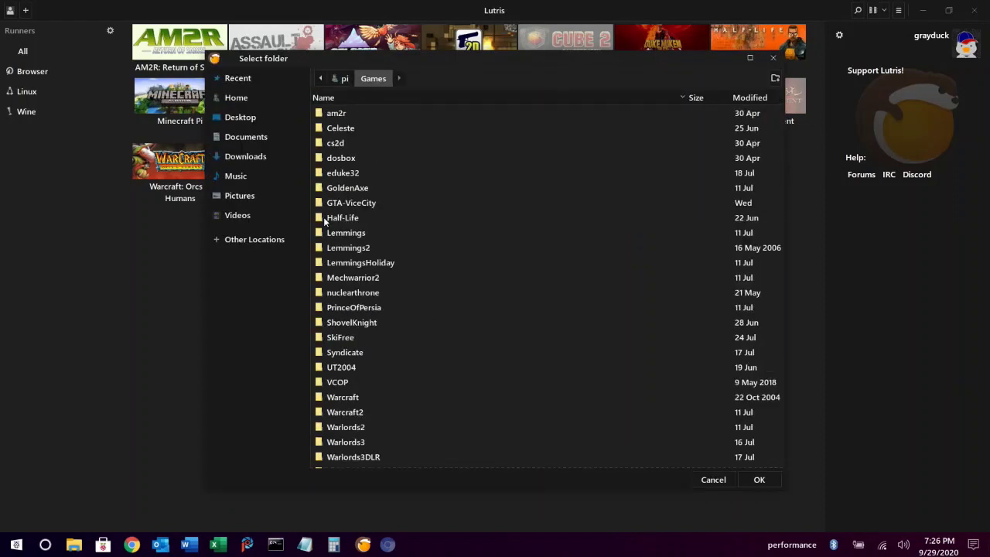
double_click(339, 323)
click(746, 479)
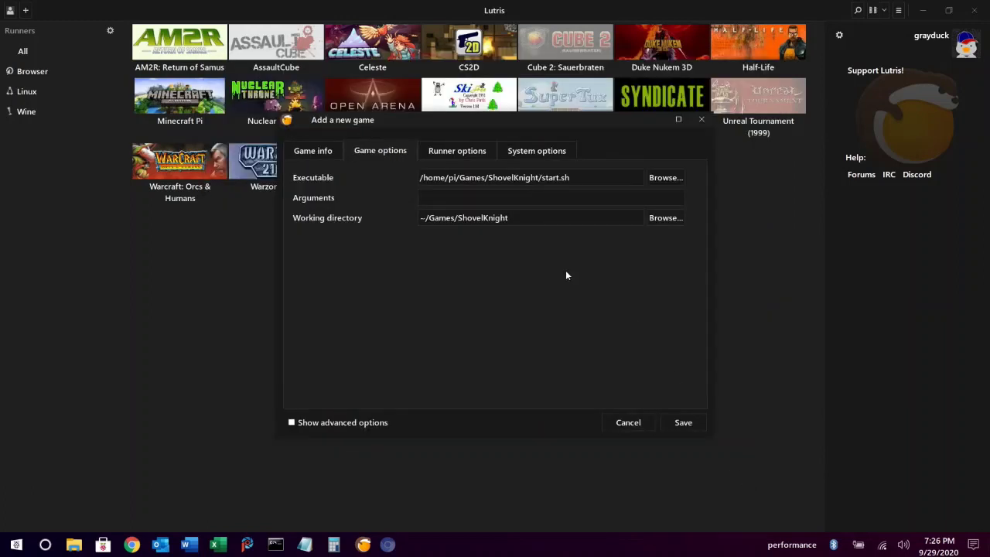
Step: Save the Shovel Knight entry with its resolution switched to 1280x720, and select the game in the library
click(544, 150)
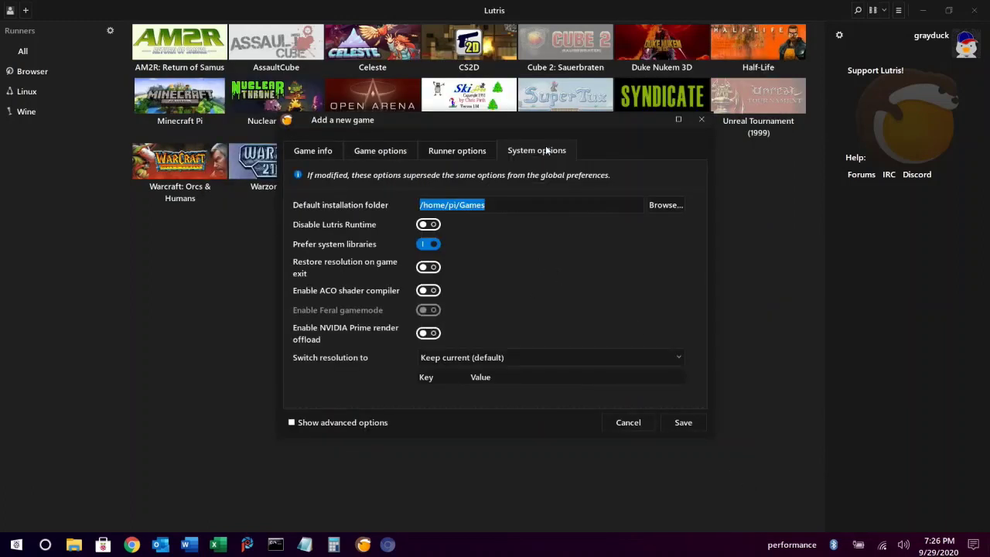
click(680, 358)
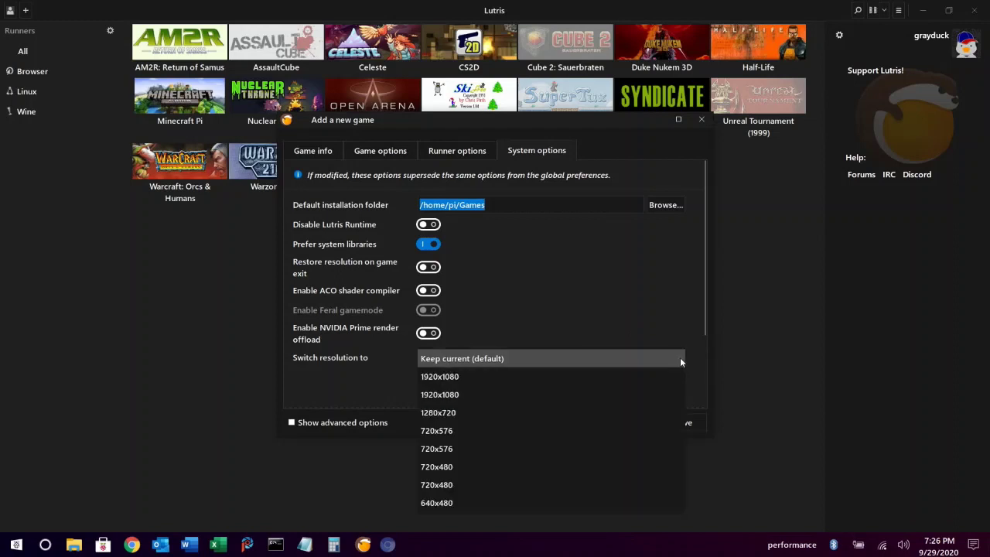
click(512, 410)
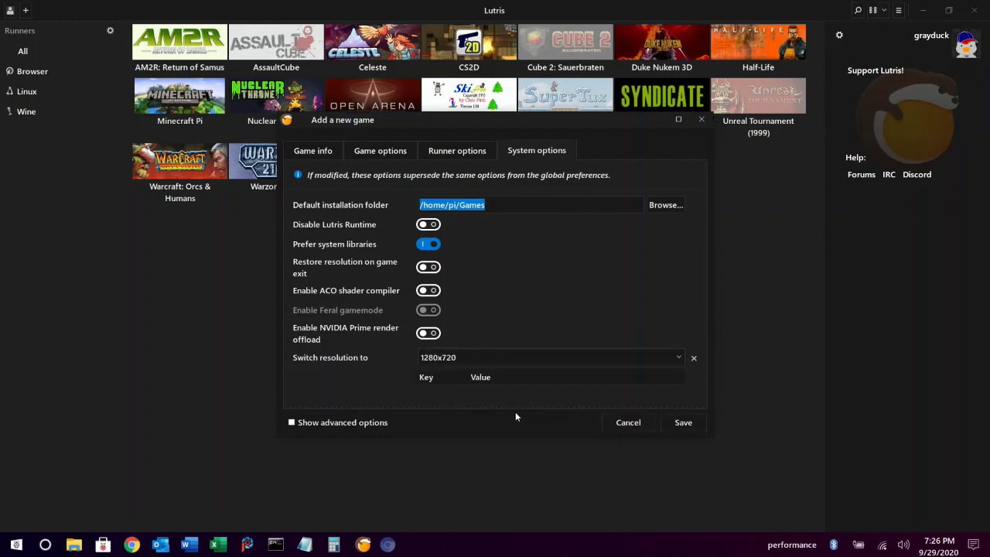
click(687, 422)
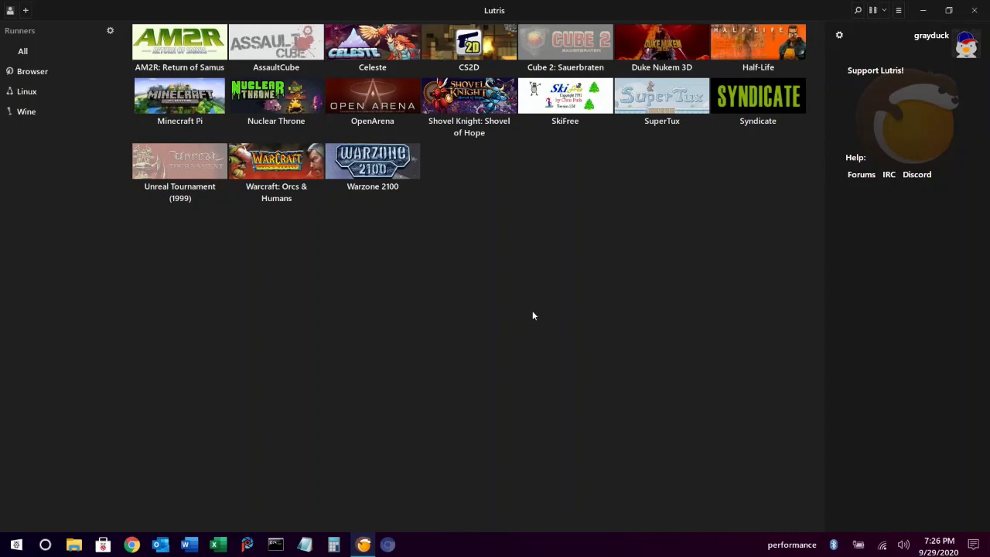
click(486, 116)
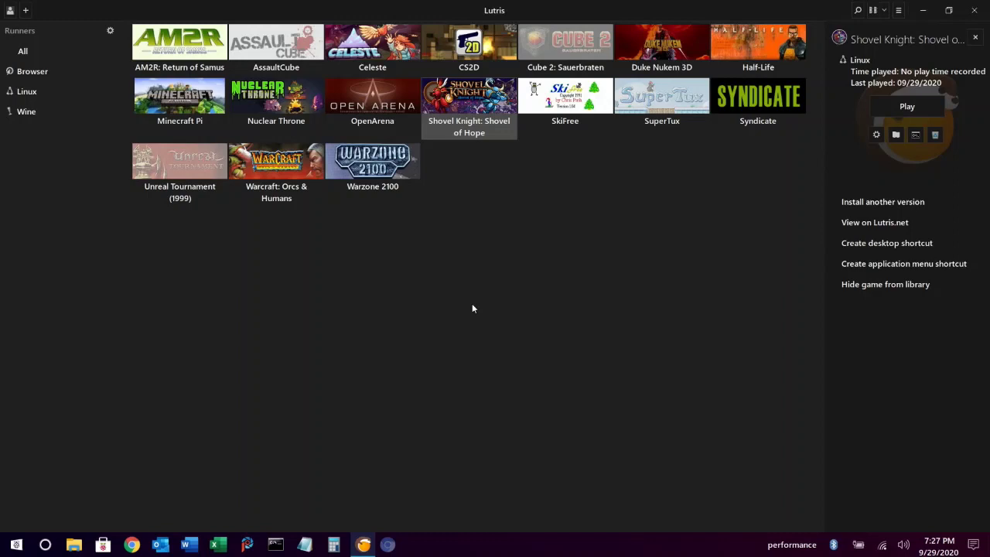
Step: Add a new game entry named "Grand Theft Auto: Vice City" with the Wine (Runs Windows games) runner
click(27, 11)
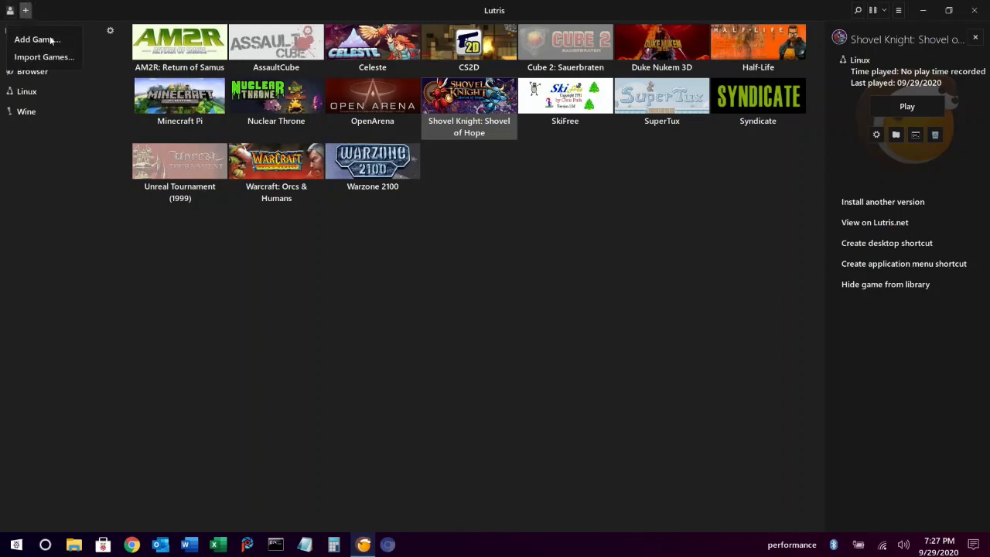
click(50, 39)
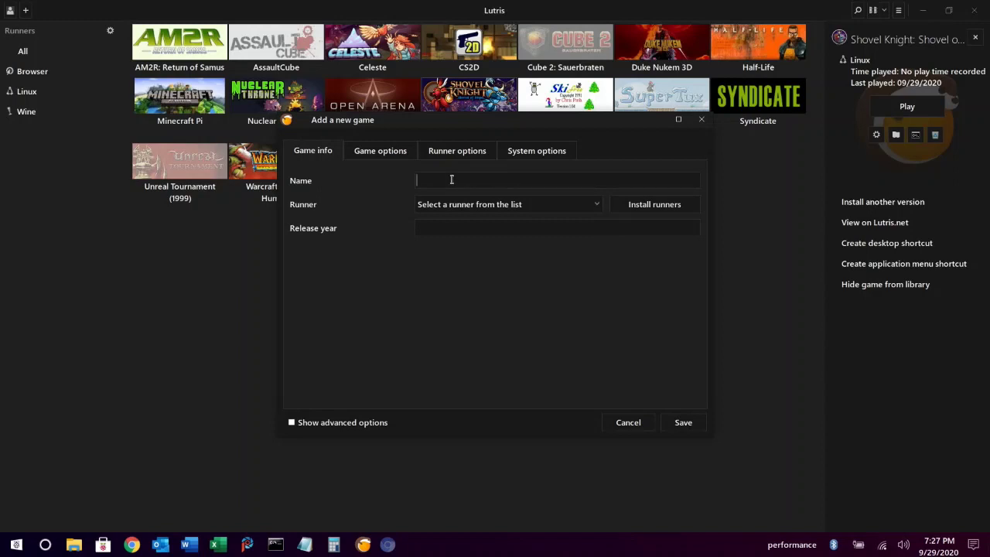
text(Grand Theft Auto: Vice City)
click(494, 204)
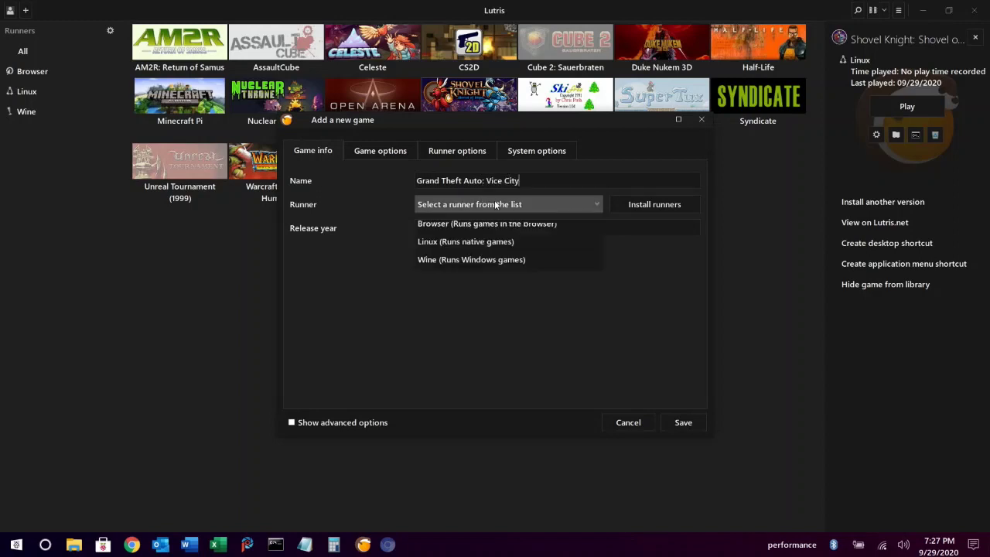
click(508, 260)
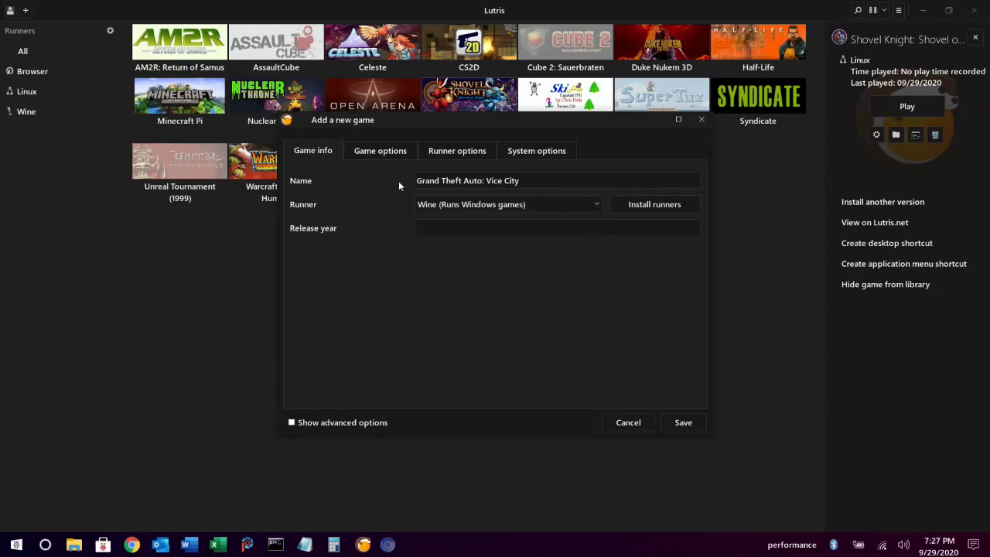
Step: Set the Vice City entry's executable to gta-vc.exe in the /home/pi/Games/GTA-ViceCity folder
click(398, 155)
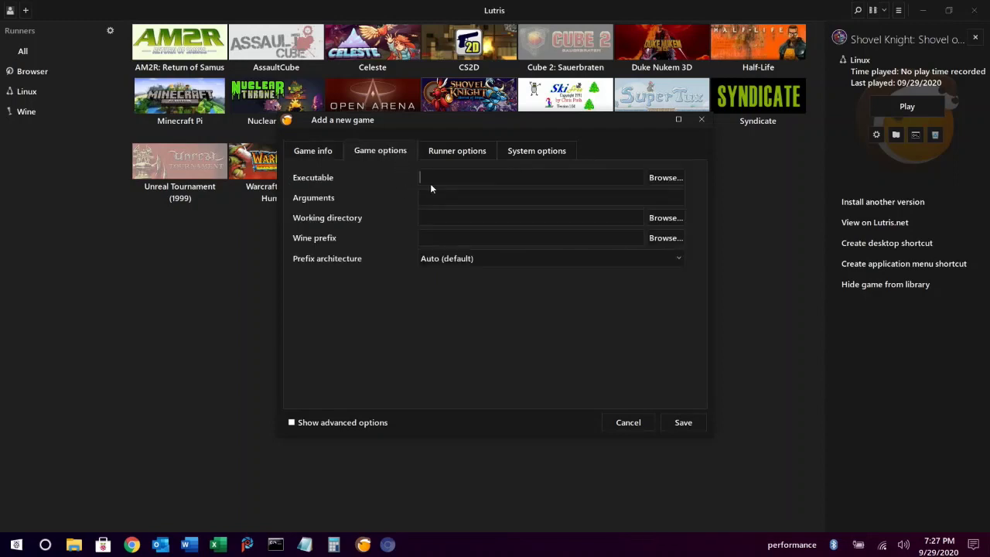
click(668, 179)
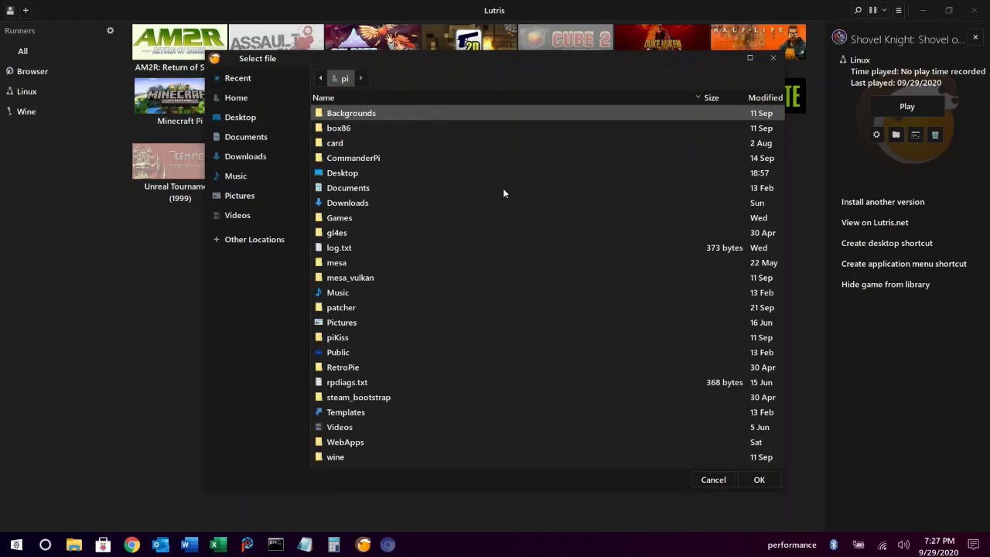
double_click(324, 218)
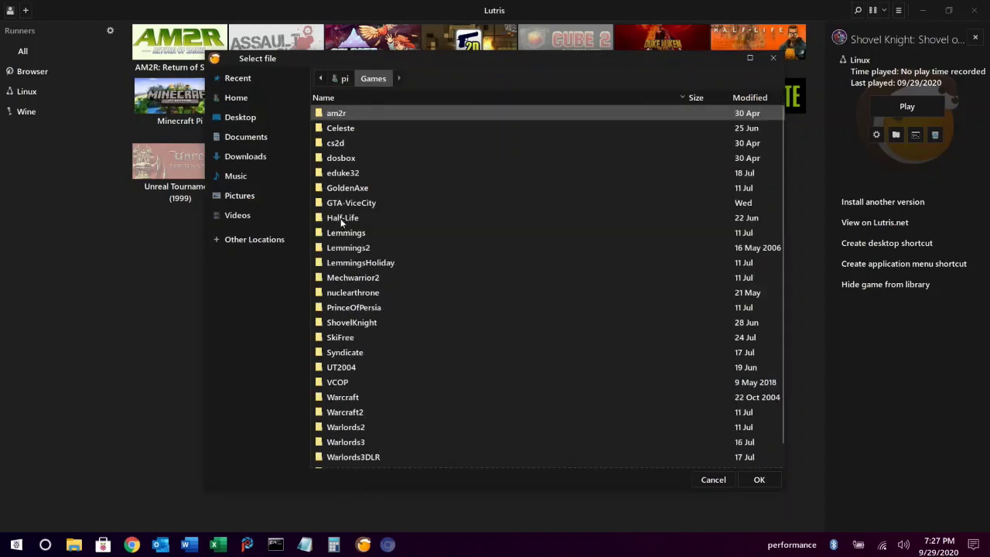
double_click(338, 205)
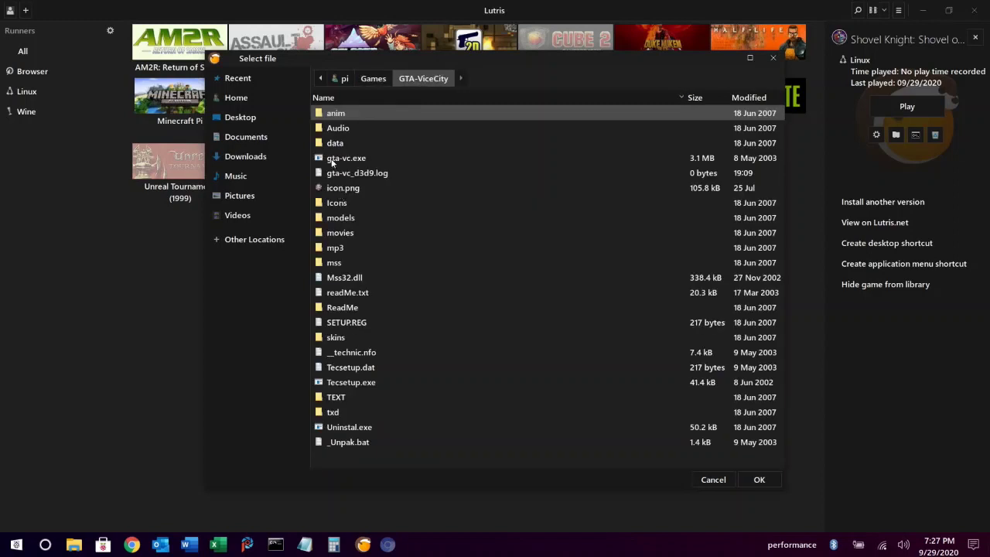
click(333, 159)
click(759, 480)
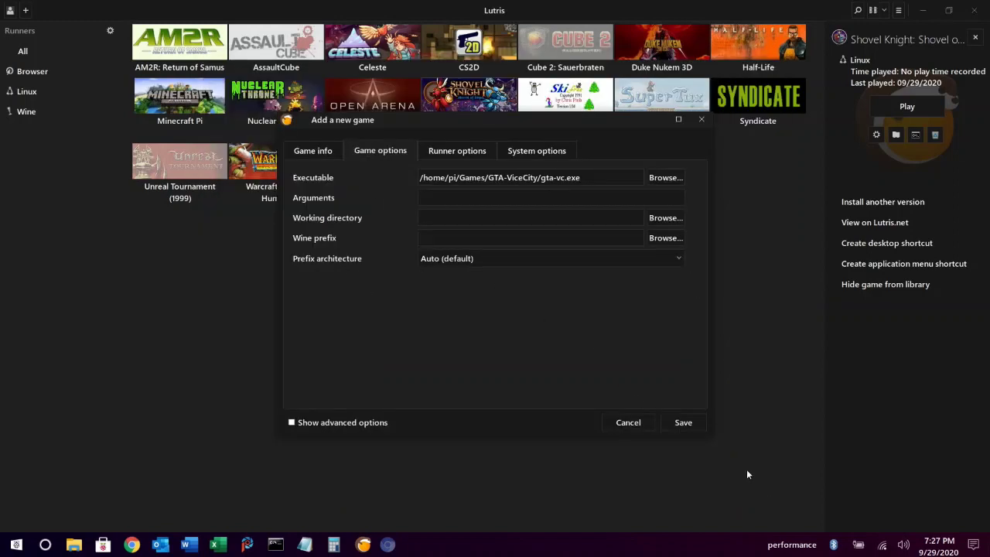
Step: Set the working directory to the GTA-ViceCity folder inside Games and save the Vice City entry
click(667, 219)
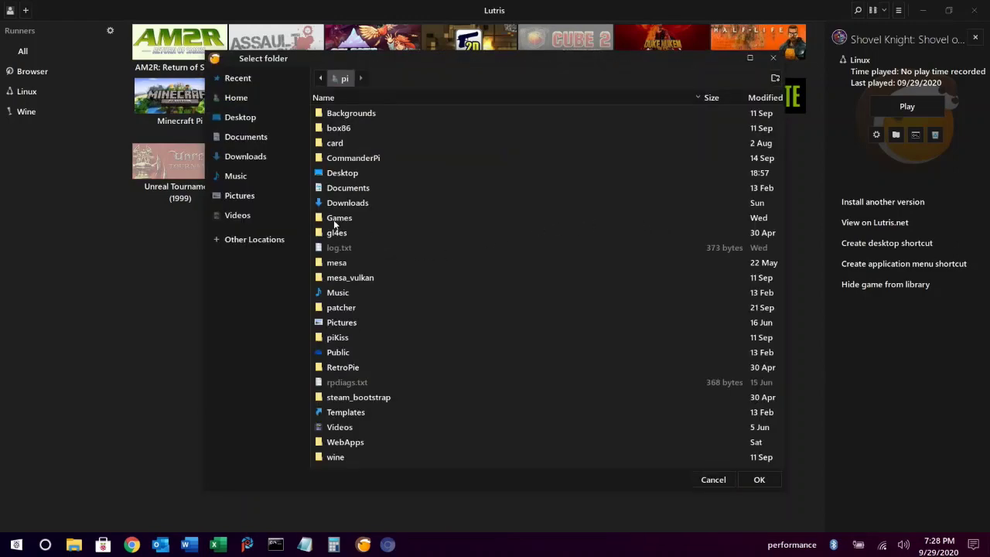
double_click(333, 220)
double_click(335, 203)
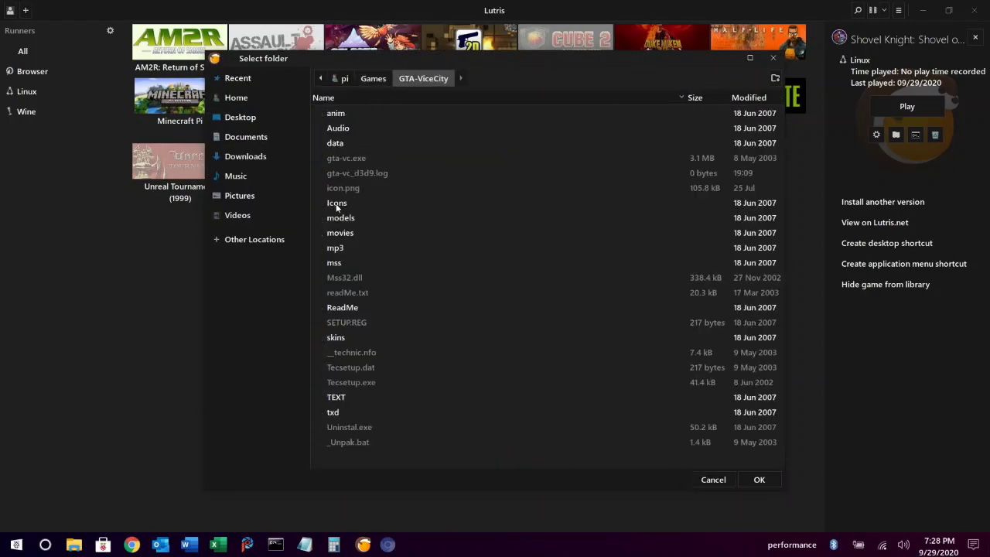
click(759, 479)
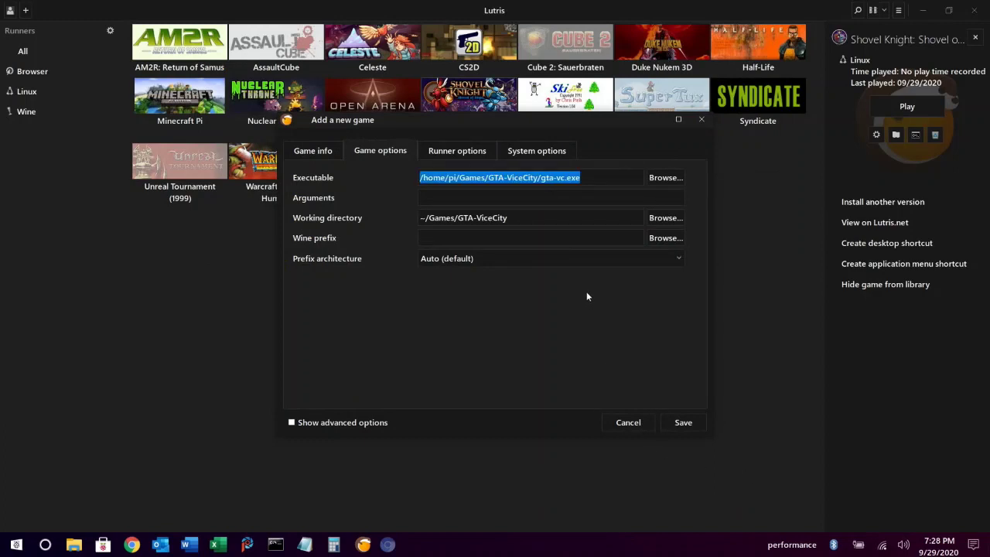
click(692, 421)
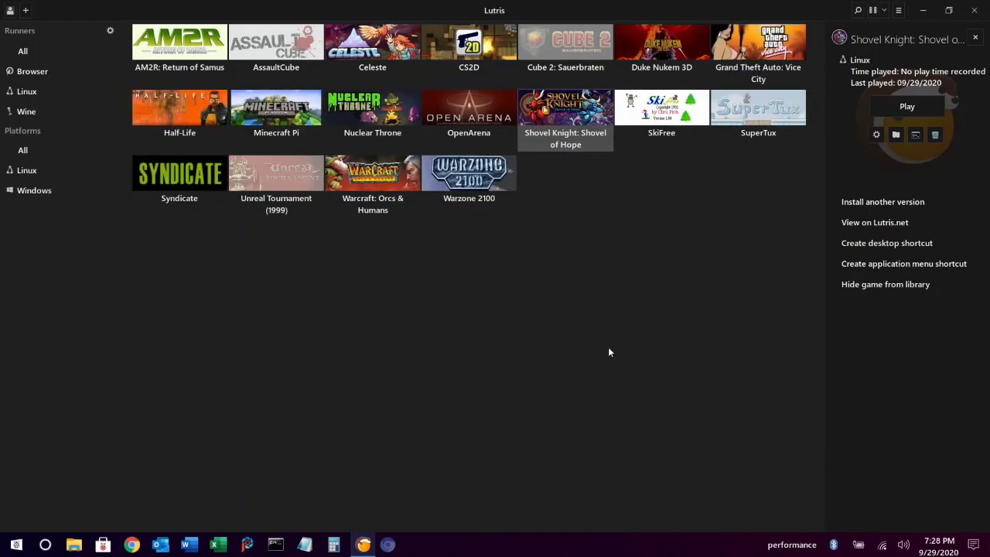
Step: Launch Grand Theft Auto: Vice City from the library and quit it from its main menu
click(745, 50)
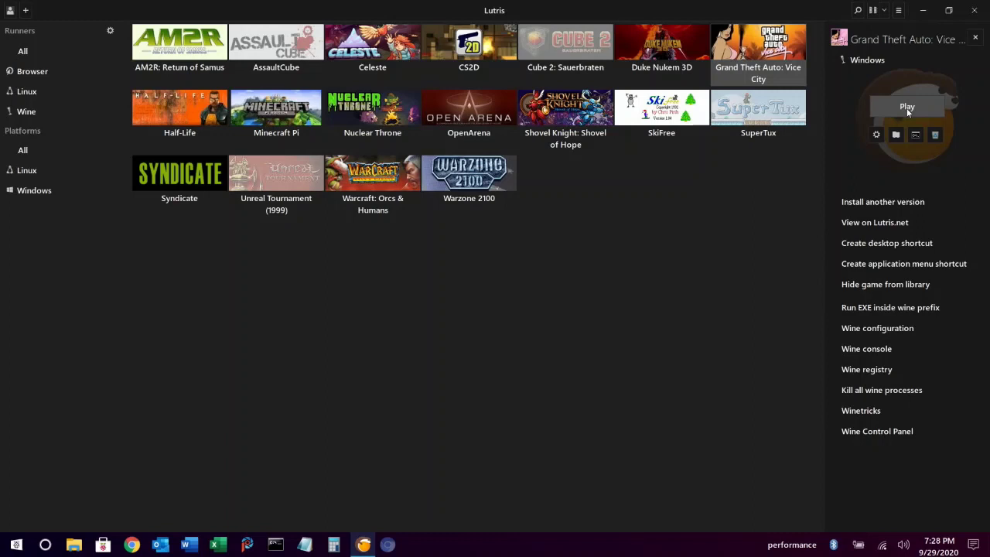
click(907, 109)
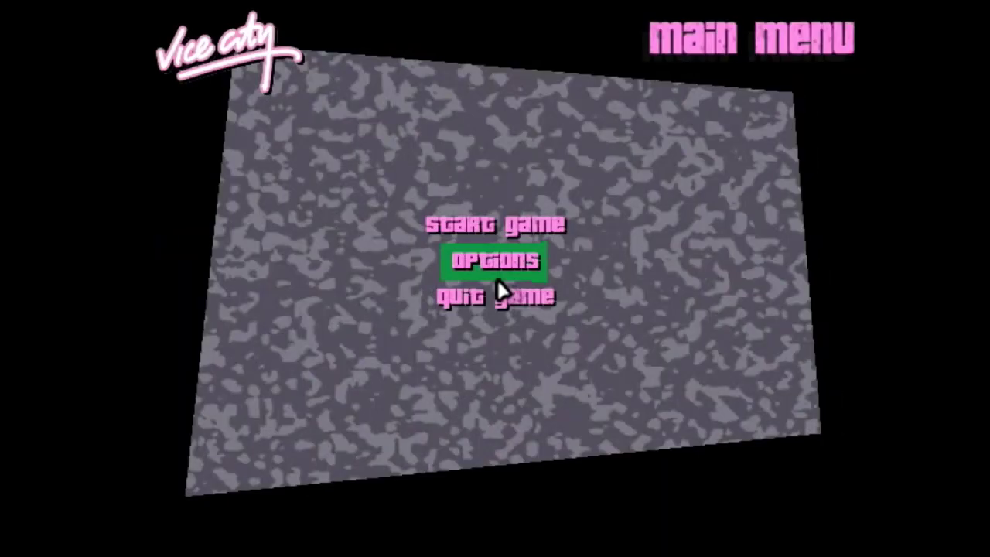
click(540, 304)
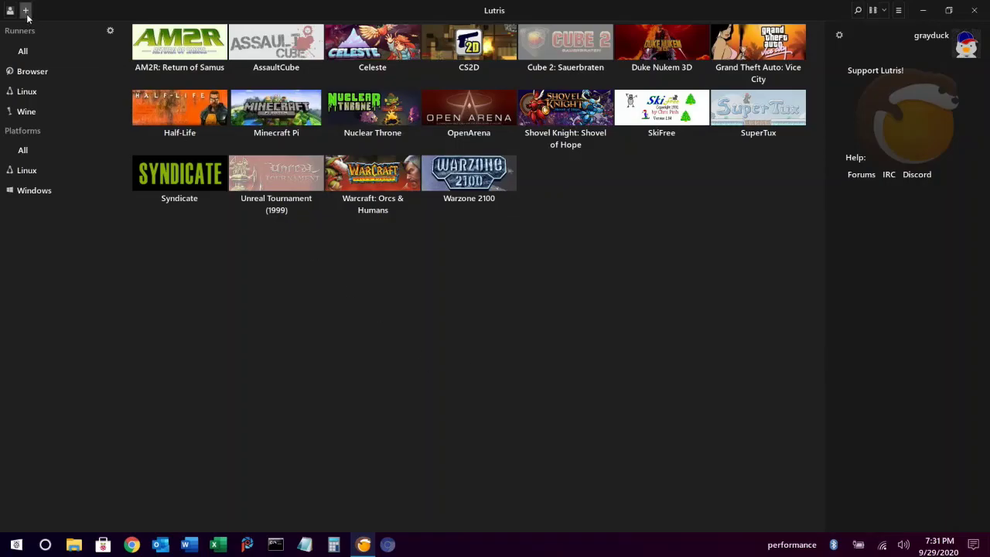
Step: Add a new game entry named "Lemmings" with the Linux (Runs native games) runner
click(26, 10)
click(45, 40)
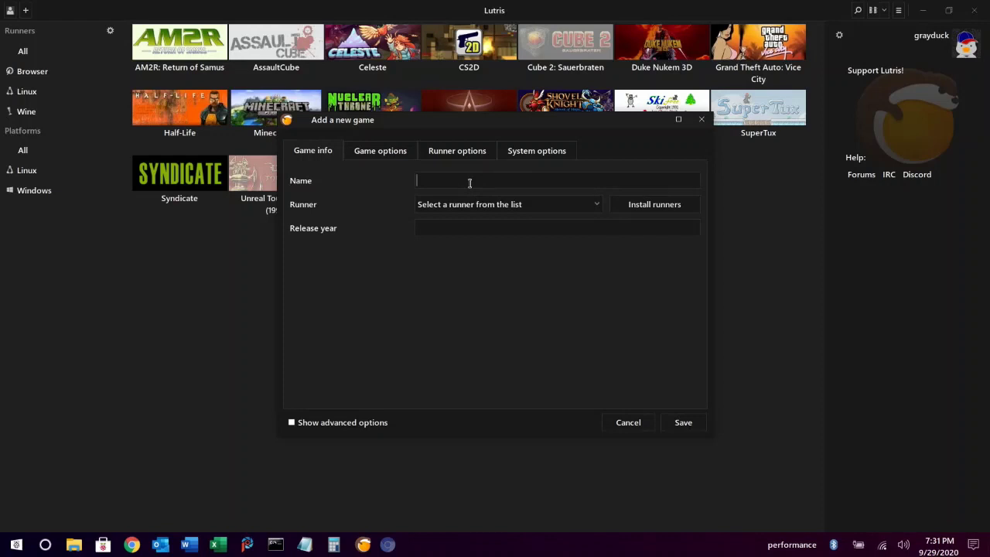
text(Lemmings)
click(511, 203)
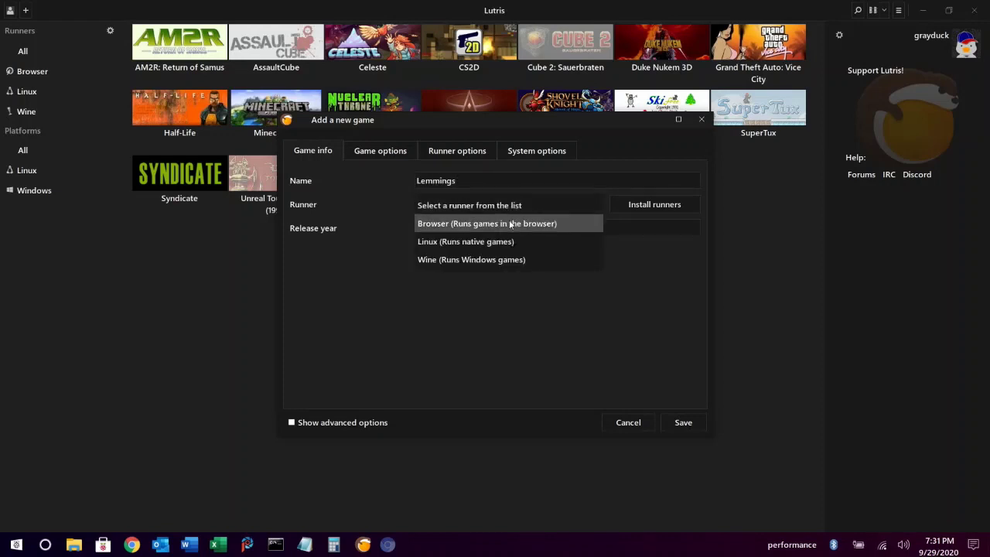
click(520, 245)
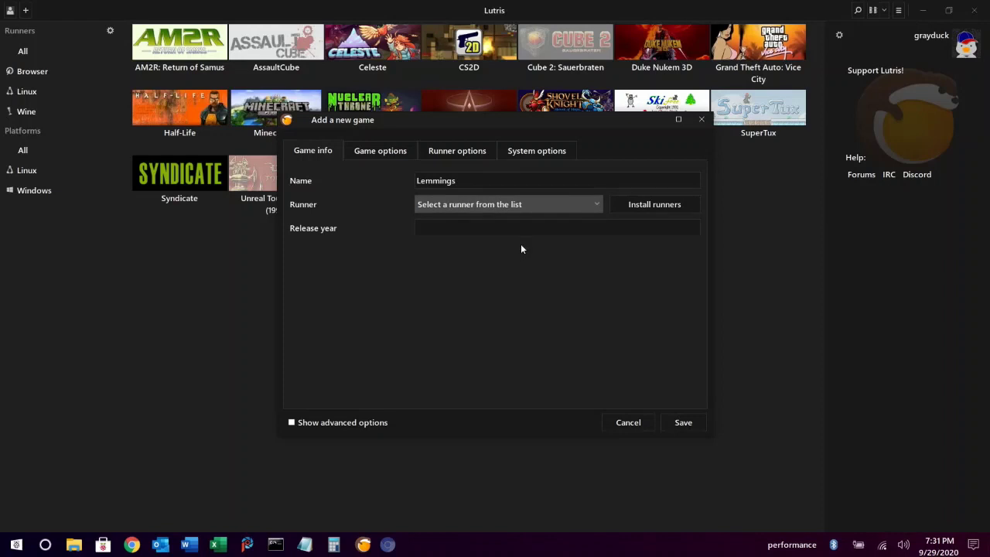
Step: Set the Lemmings executable to /home/pi/Games/dosbox/dosbox with the arguments "-fullscreen -exit"
click(394, 151)
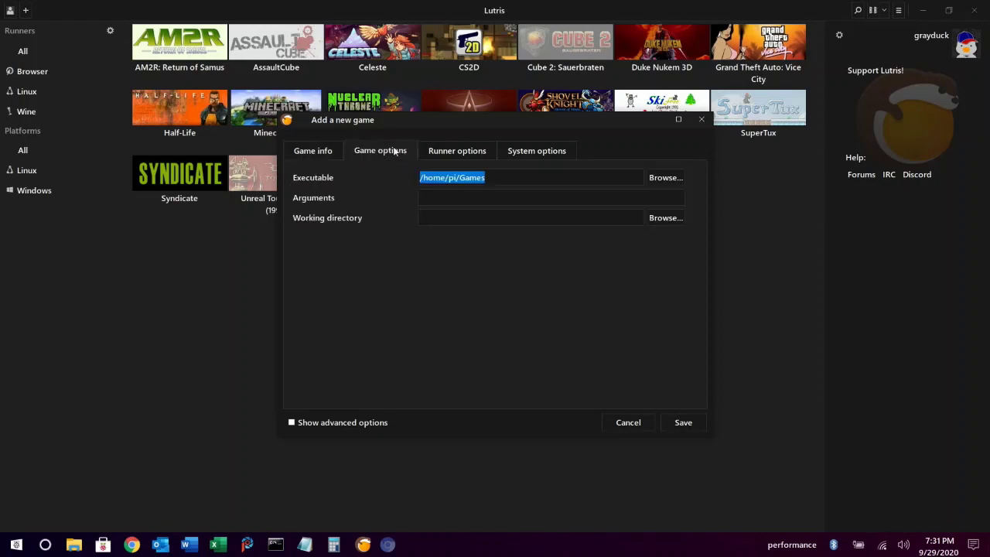
click(676, 179)
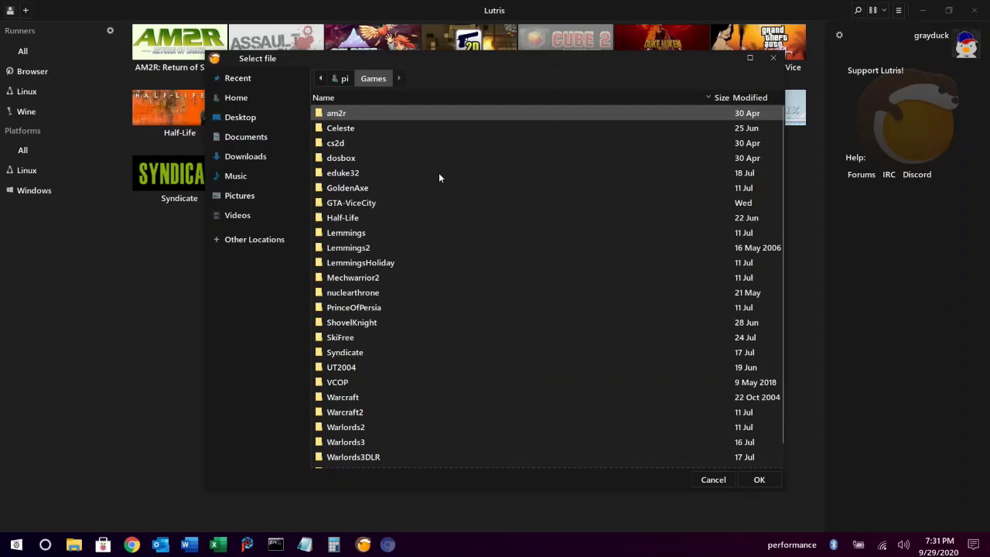
double_click(346, 159)
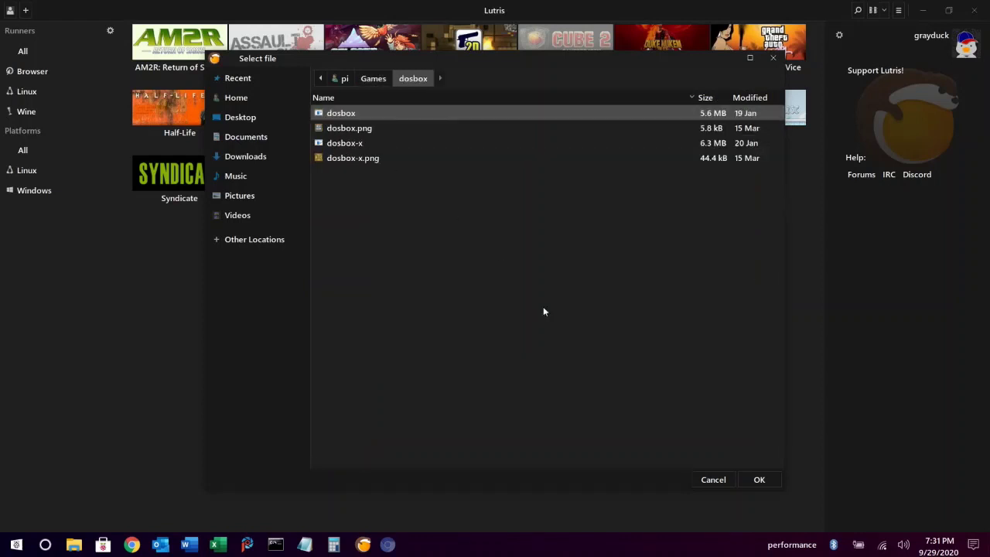
click(759, 479)
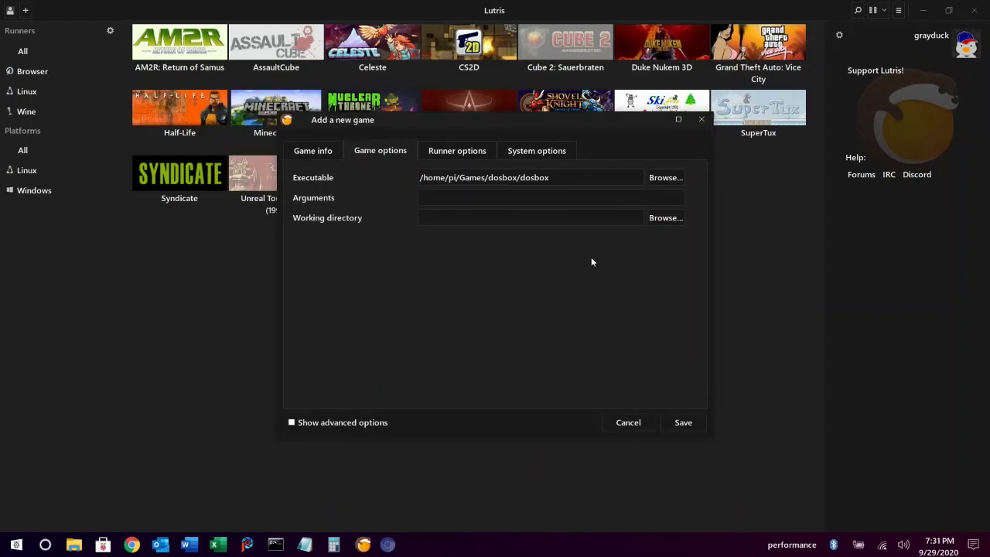
click(527, 201)
text(-fullscreen -exit)
Step: Find vgalemmi.exe in the Games/Lemmings folder in the file manager and append its path, /home/pi/Games/Lemmings/vgalemmi.exe, to the launch arguments
click(74, 546)
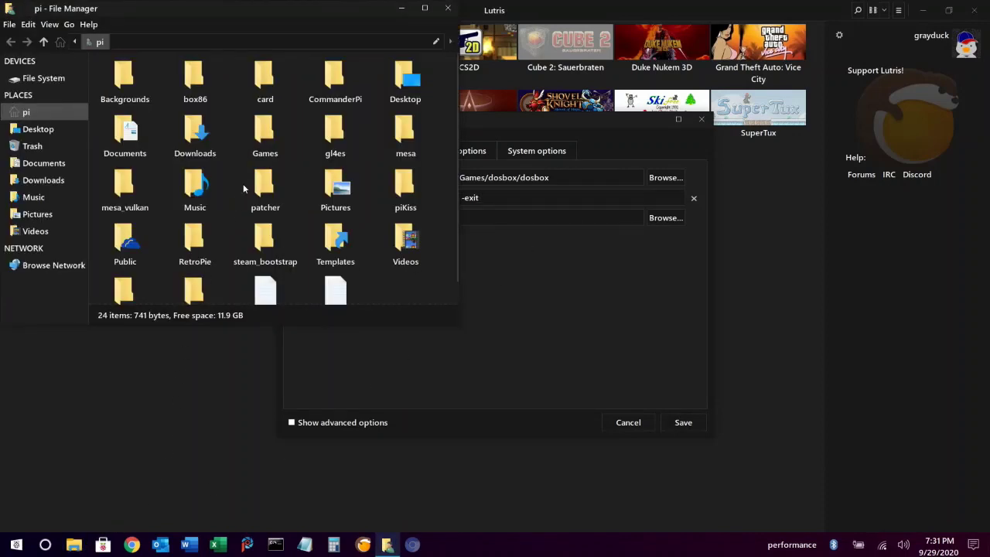
double_click(264, 136)
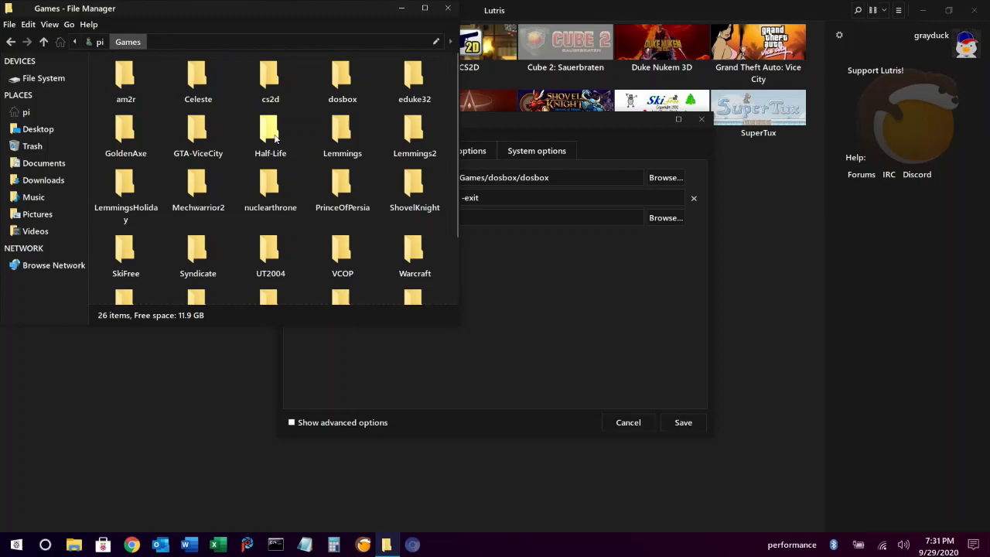
double_click(341, 132)
scroll(365, 246, down, 10)
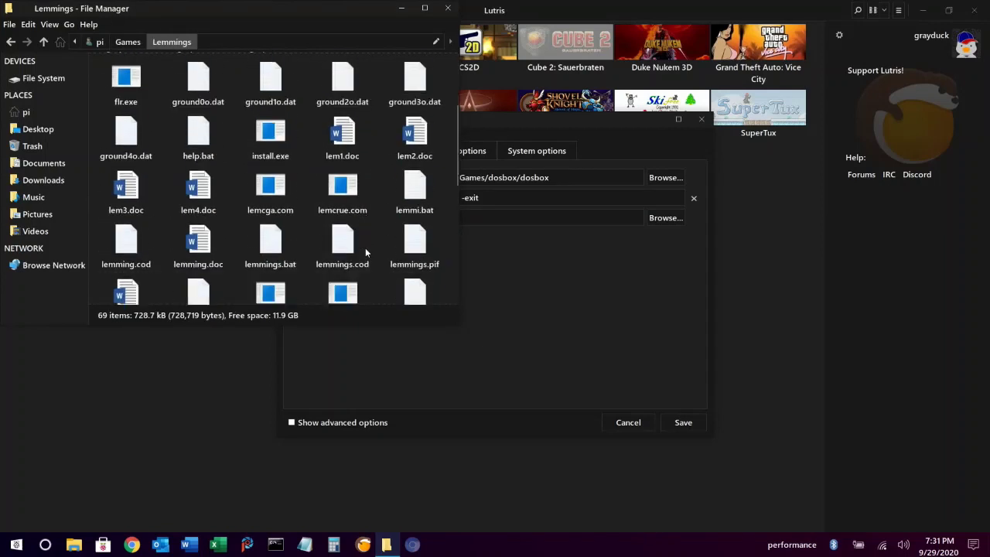
click(410, 218)
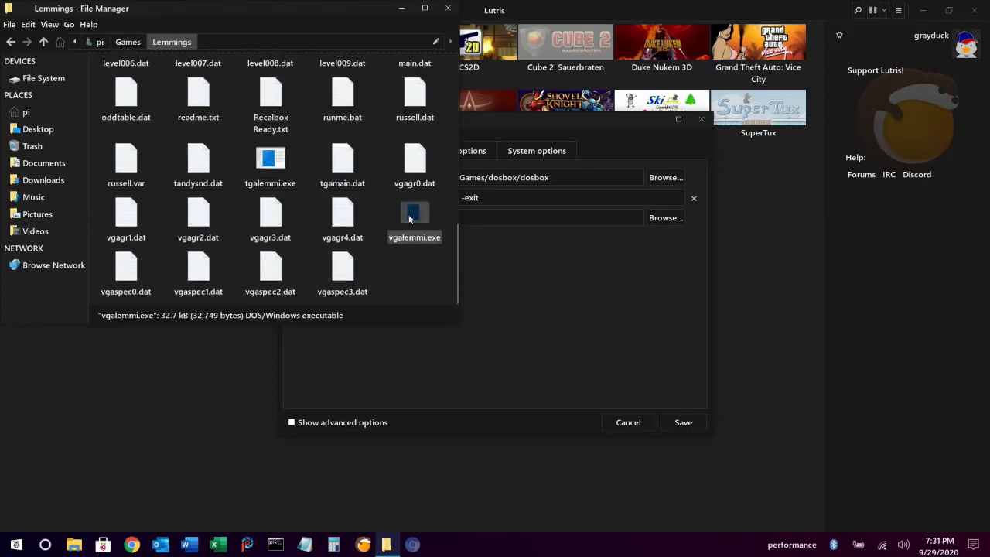
click(436, 42)
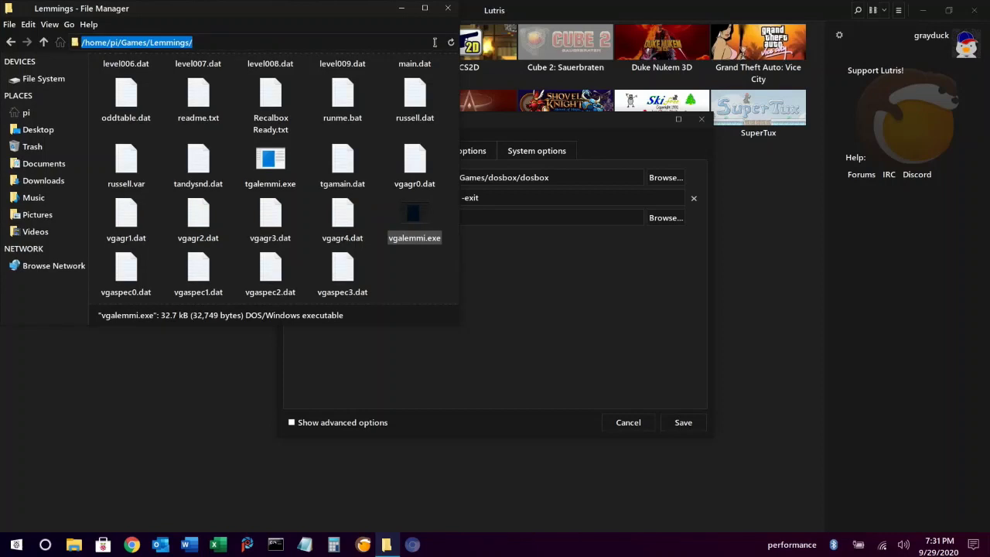
click(403, 270)
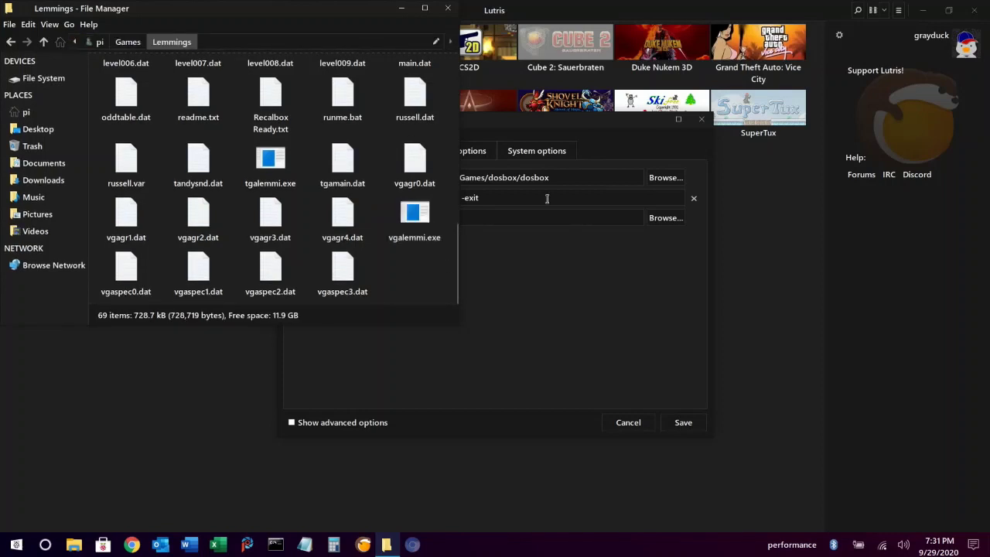
click(450, 6)
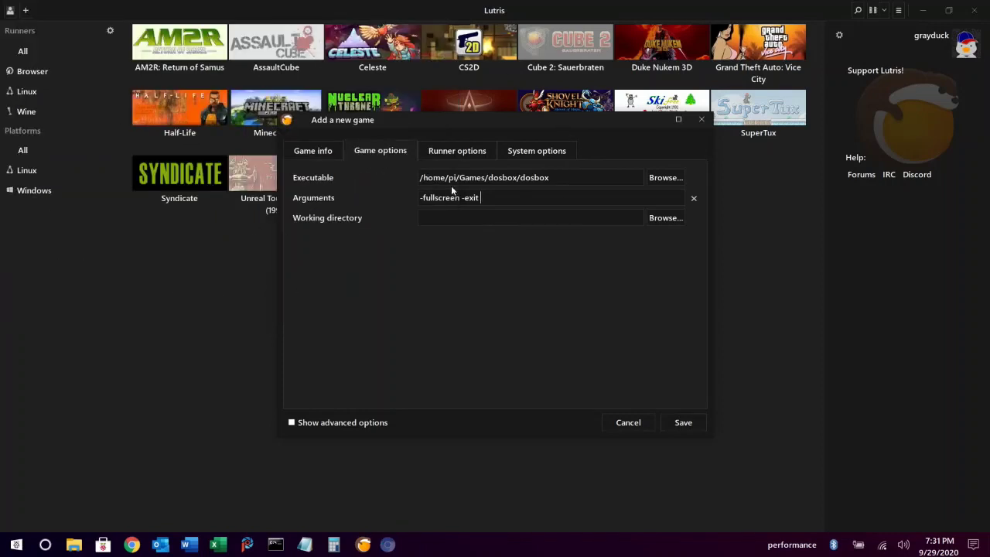
right_click(510, 200)
click(541, 241)
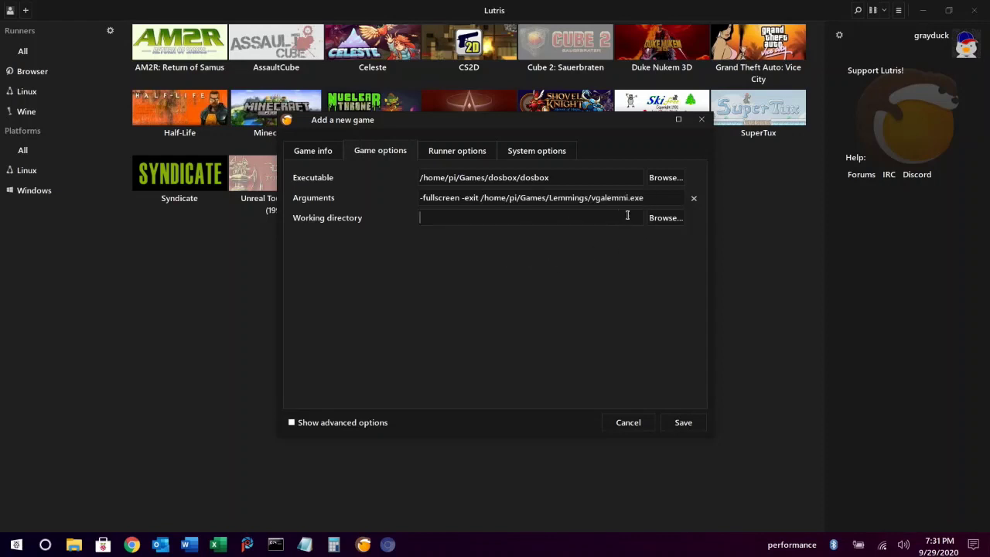
Step: Set the Lemmings entry's working directory to the Lemmings folder inside Games
click(657, 219)
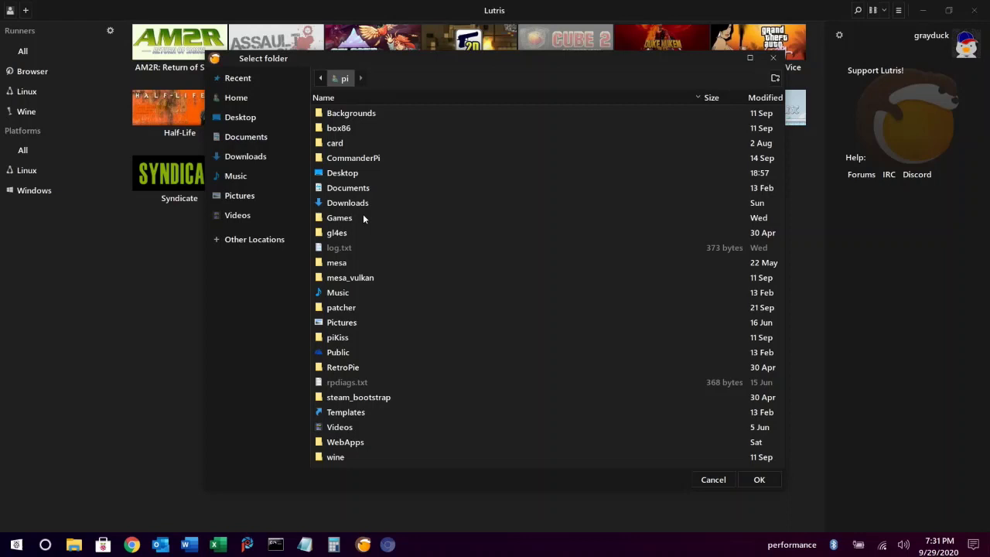
double_click(331, 220)
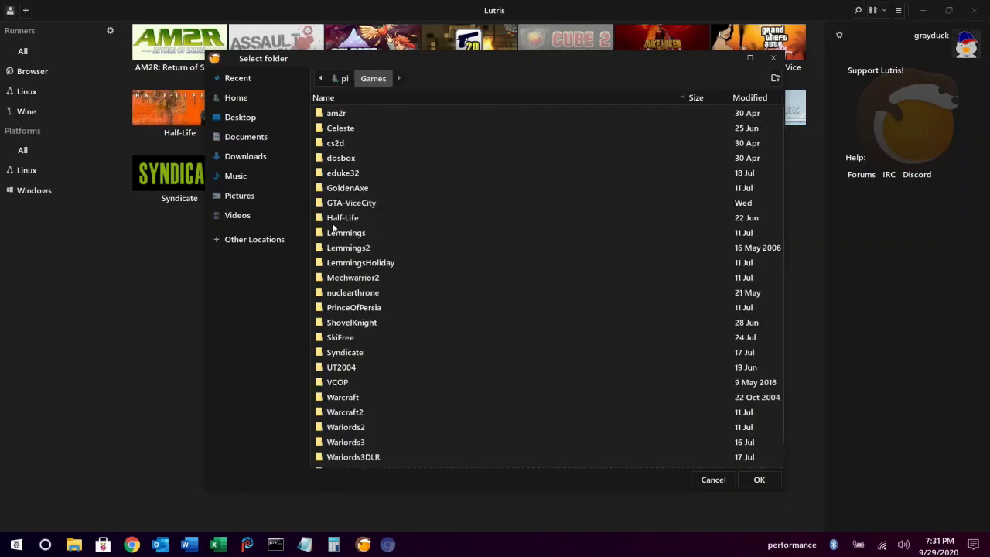
double_click(344, 233)
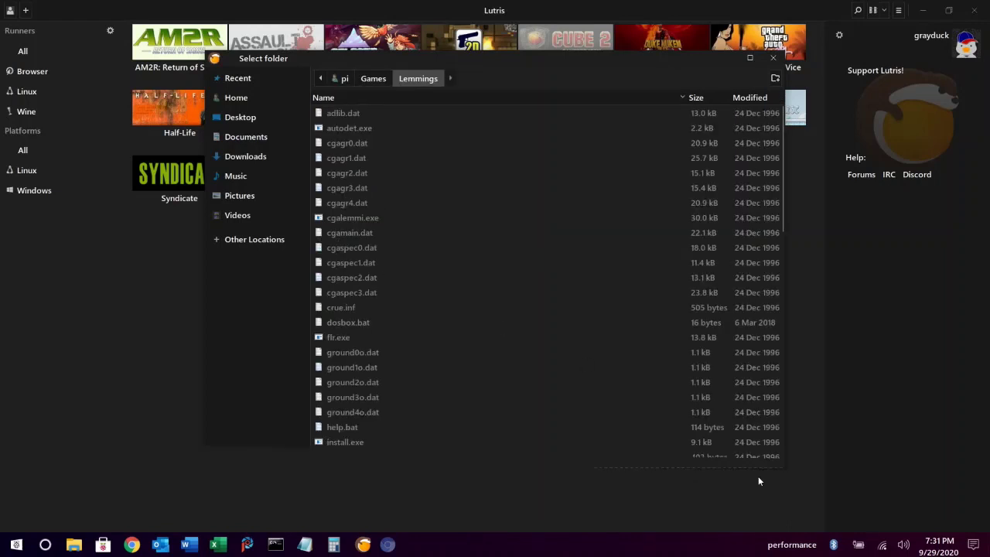
click(759, 478)
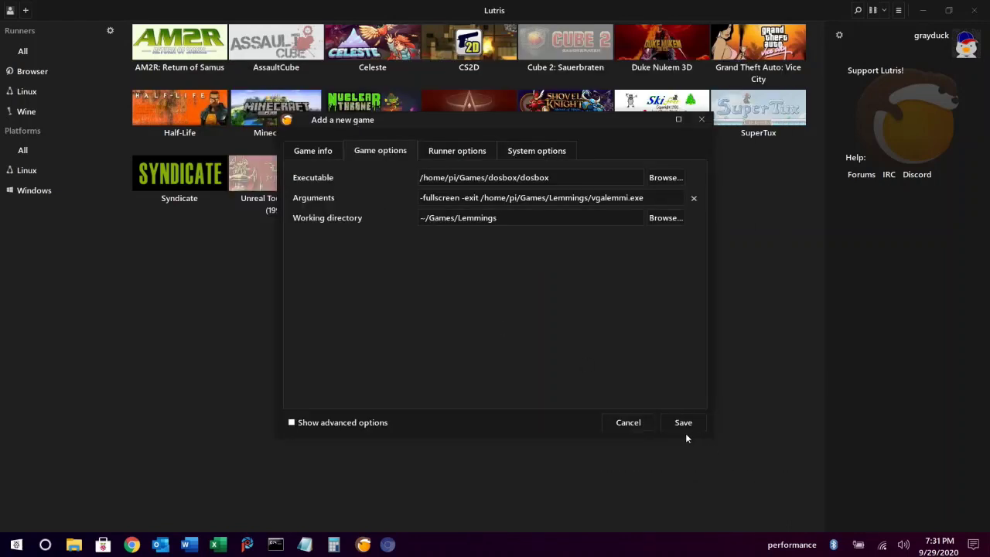
Step: Save the Lemmings entry with its resolution switched to 640x480, and select the game in the library
click(537, 157)
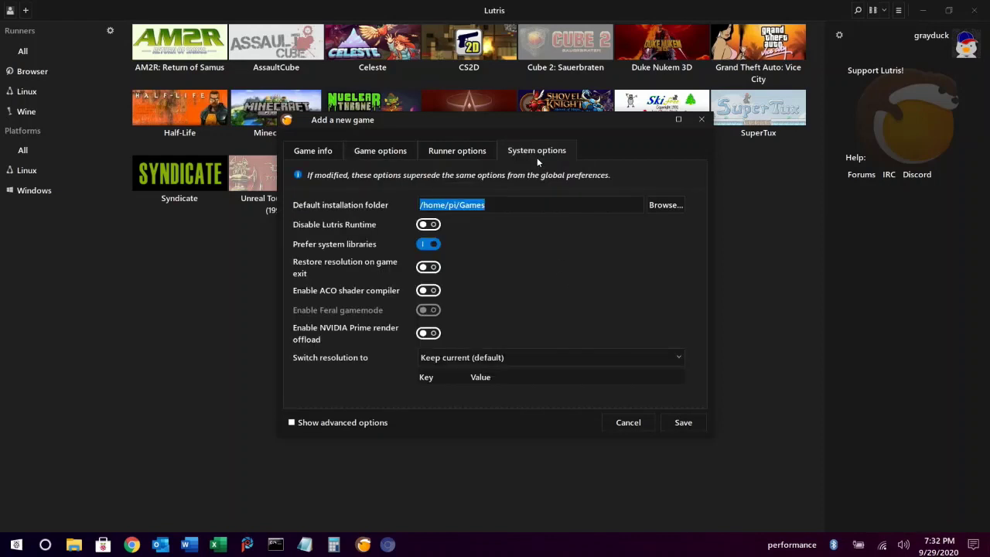
click(637, 365)
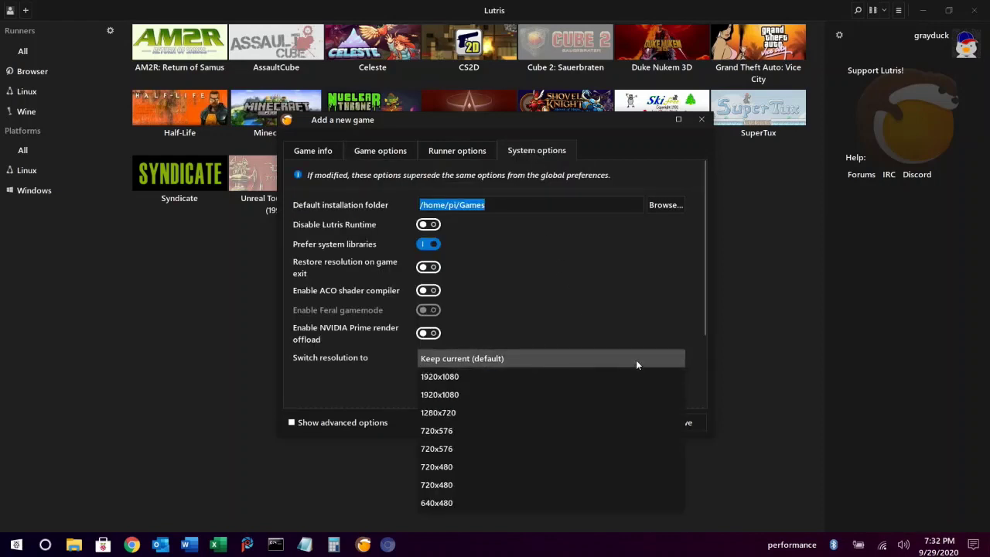
click(531, 498)
click(685, 423)
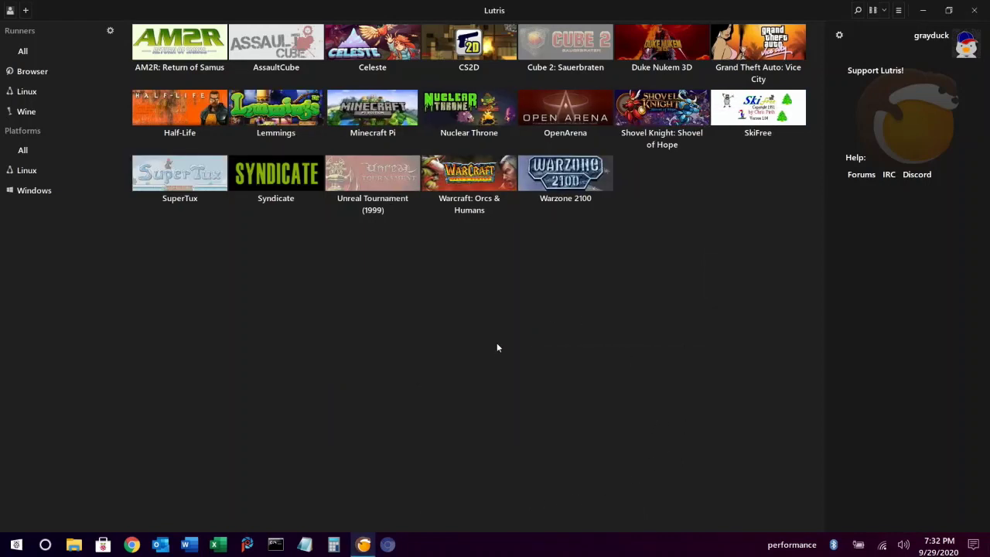
click(304, 117)
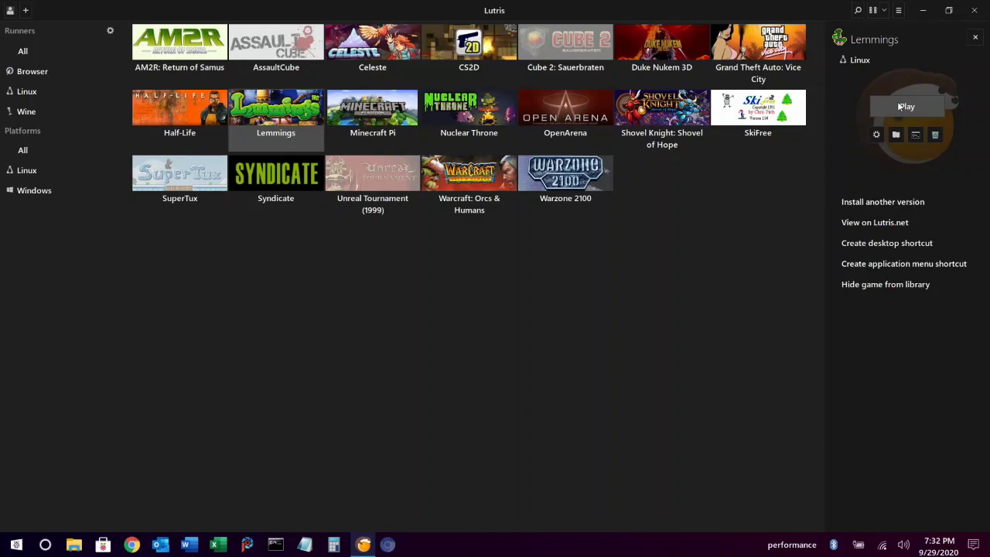
Step: Launch Lemmings and choose machine type 2, for High Performance PCs
click(899, 104)
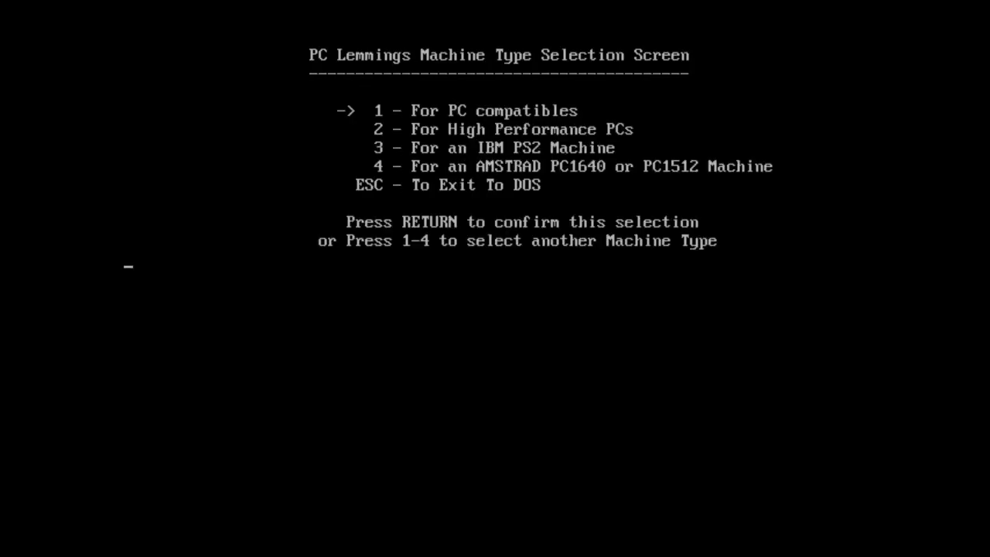
key(2)
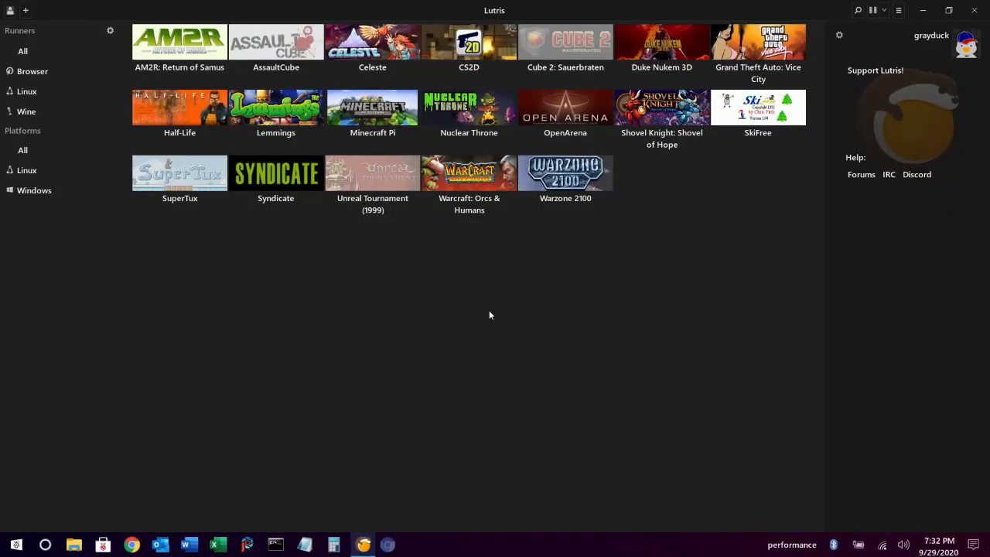
Step: Switch to the browser, search the Lutris website for "unreal tournament 2004" and add Unreal Tournament 2004 to the online library
click(388, 545)
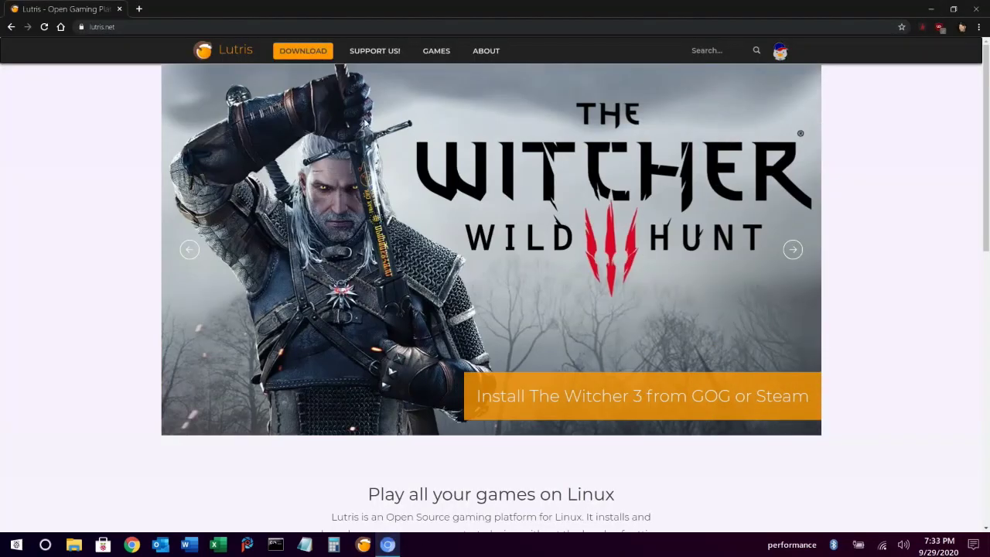
click(721, 50)
text(unrea)
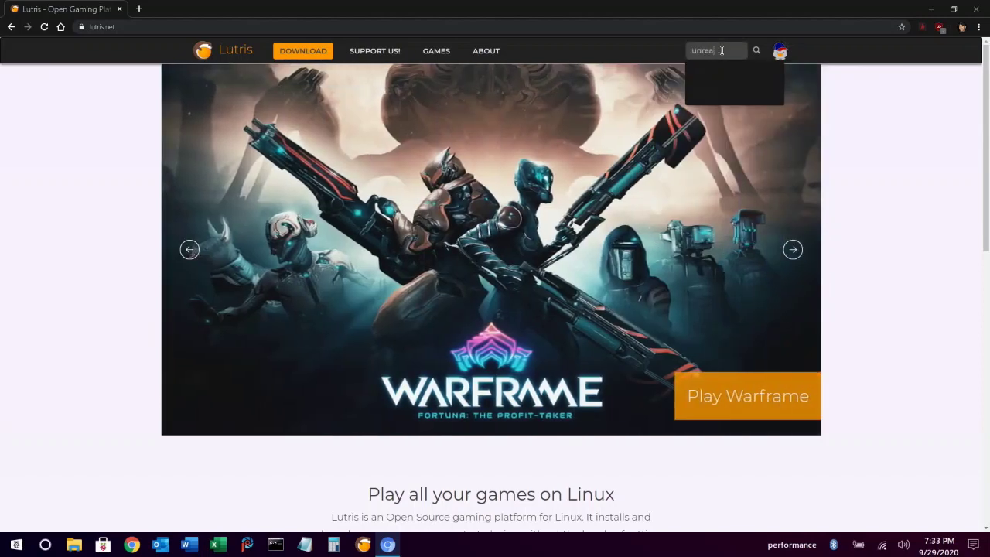
text(l tournam)
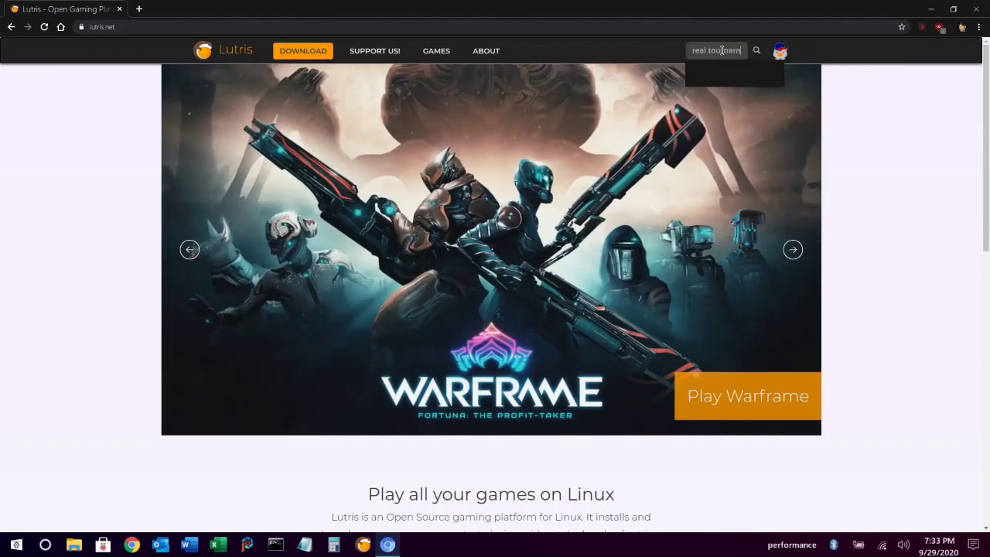
text(ent 2004)
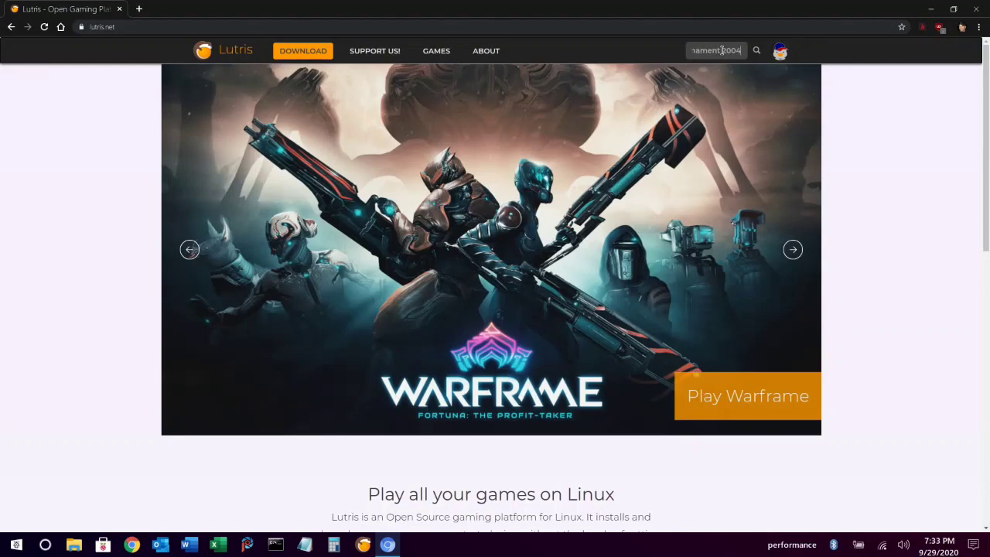
key(Return)
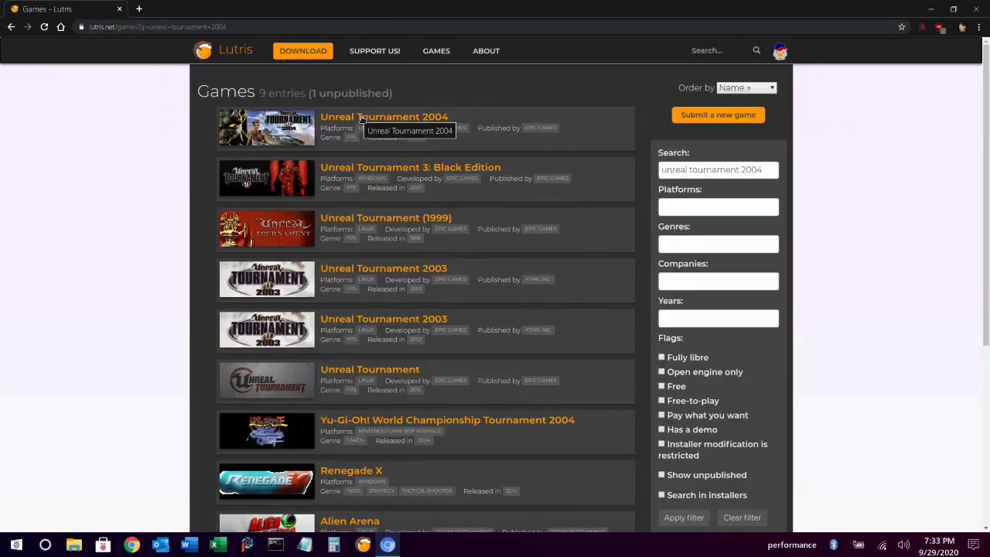
click(360, 117)
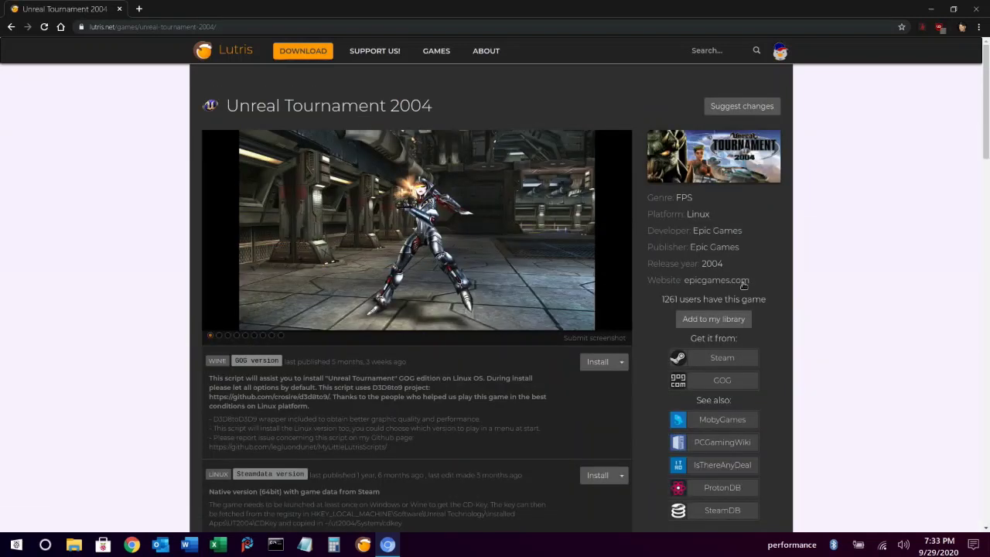
click(689, 320)
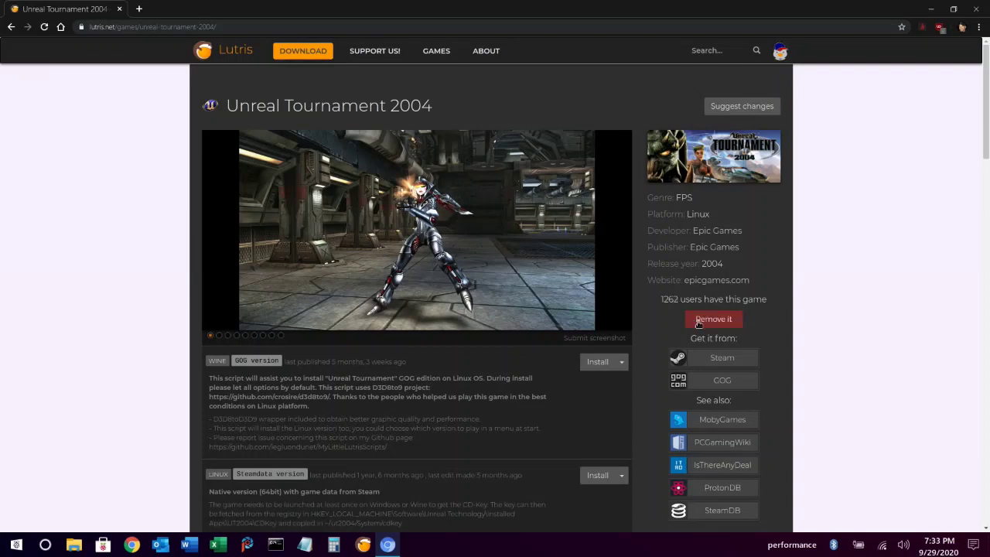
Step: Return to Lutris and synchronize the library with the online account
click(930, 9)
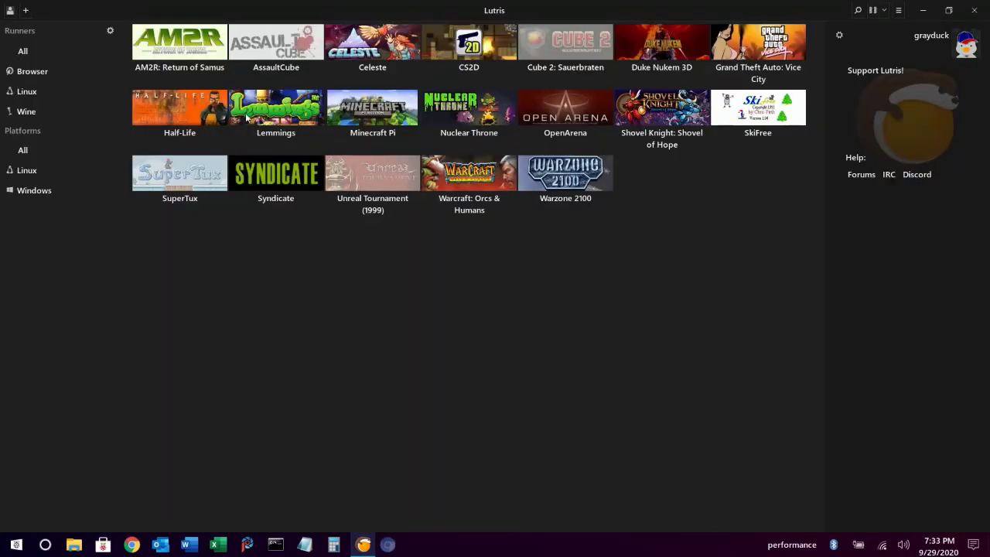
click(11, 13)
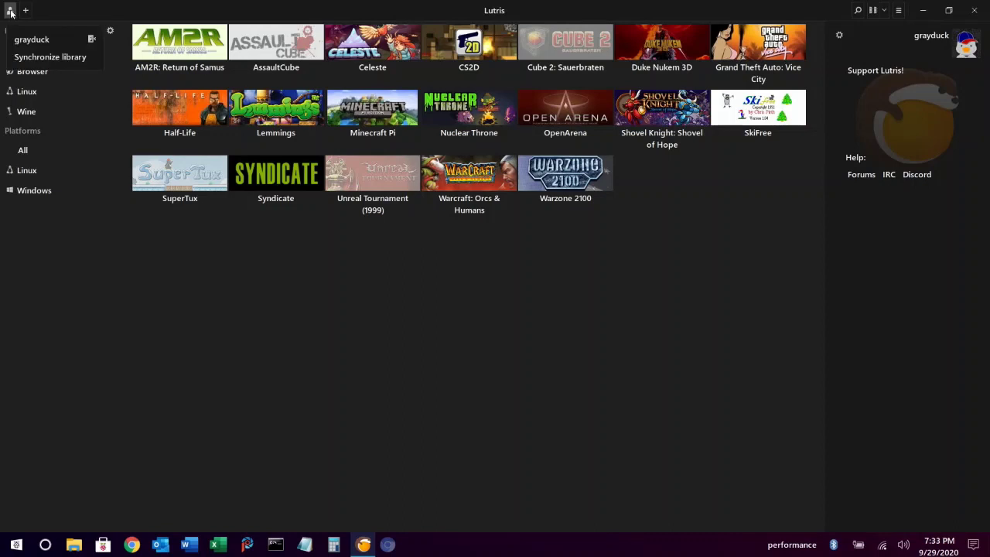
click(55, 59)
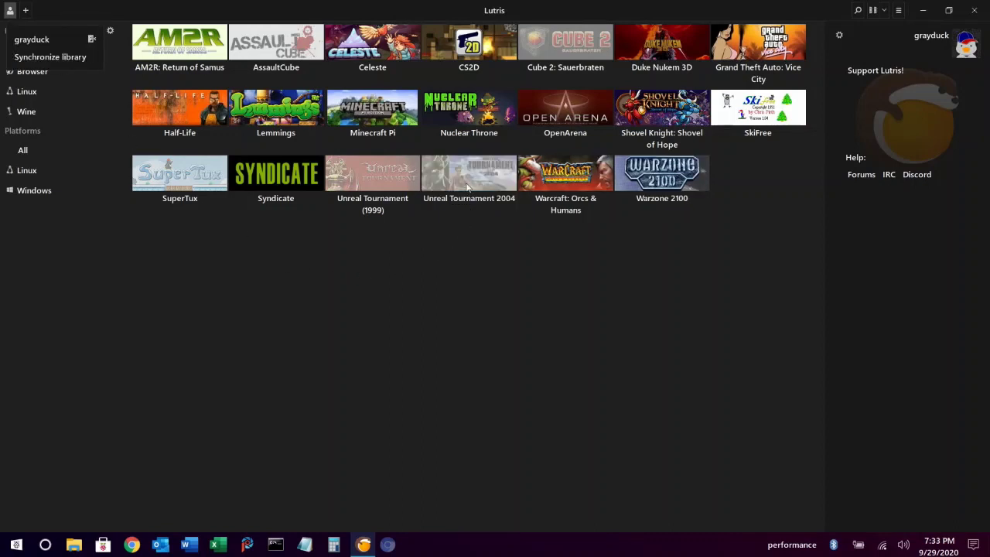
Step: Start adding Unreal Tournament 2004 as an installed game and set its runner to Linux (Runs native games)
click(466, 183)
click(467, 184)
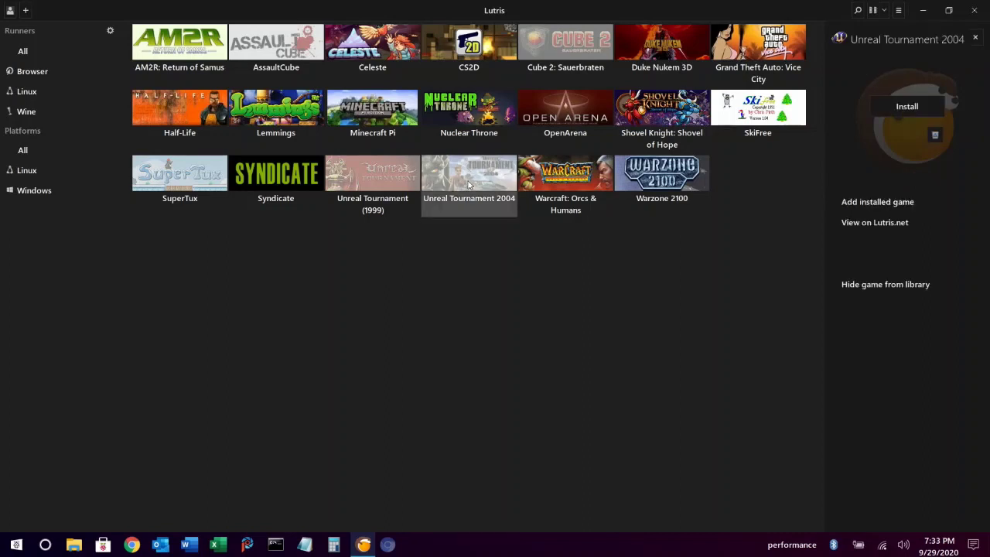
right_click(470, 184)
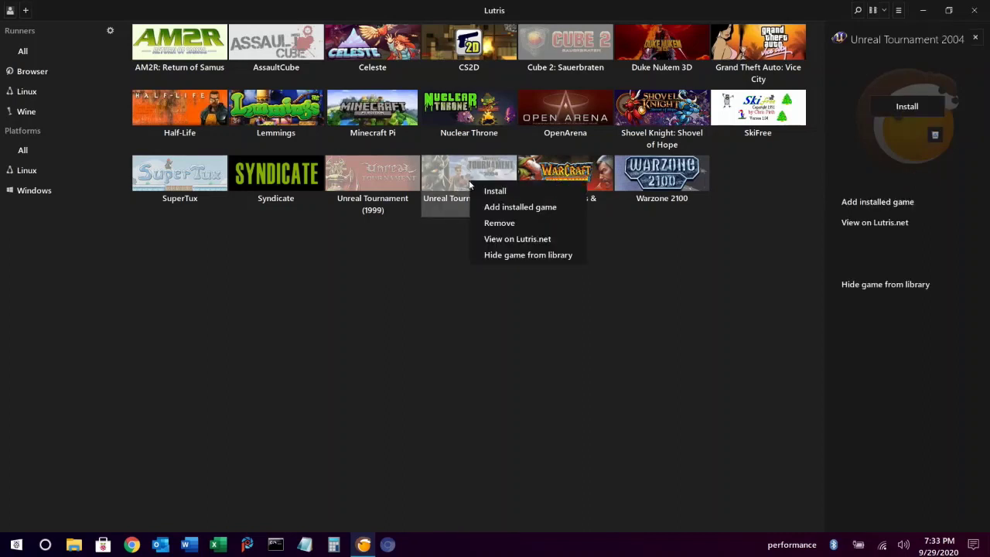
click(510, 207)
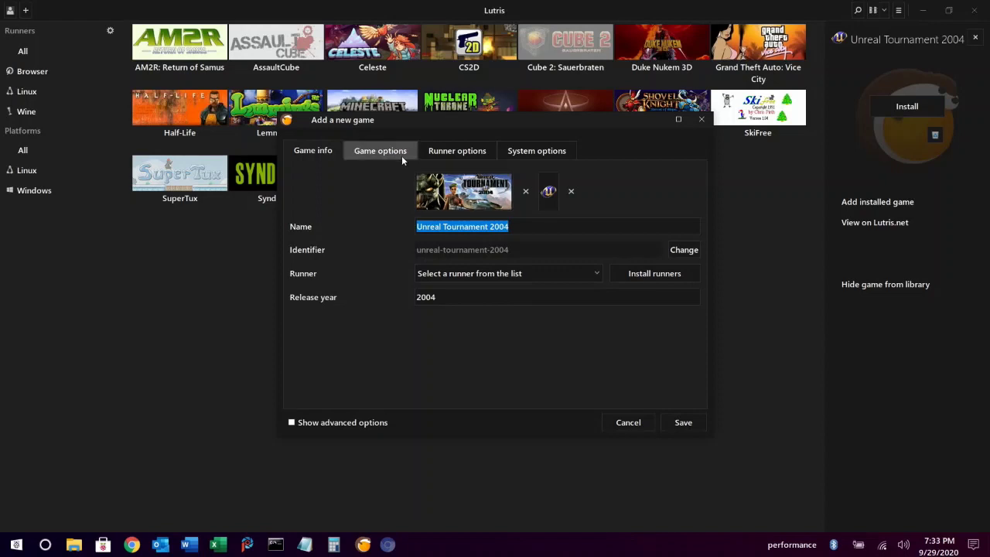
click(472, 273)
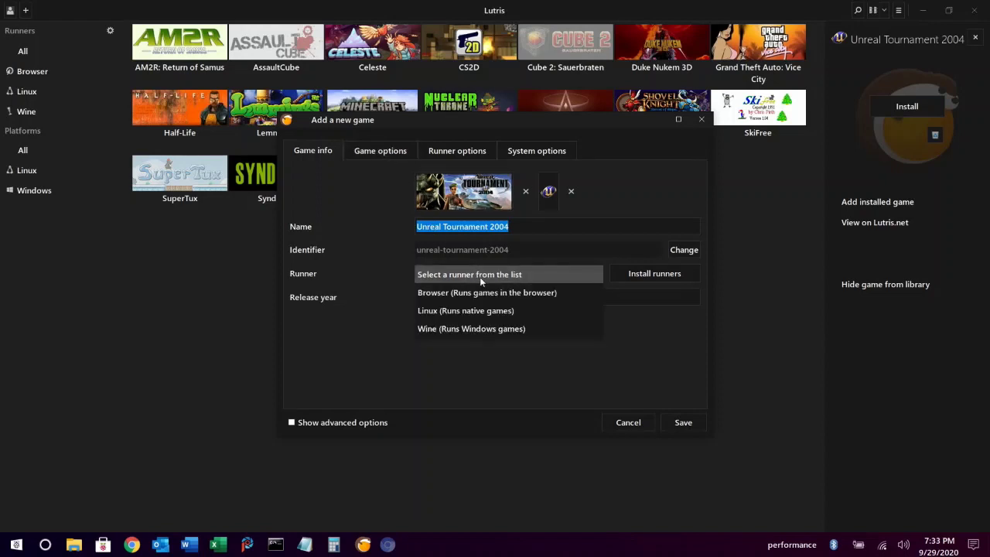
click(523, 312)
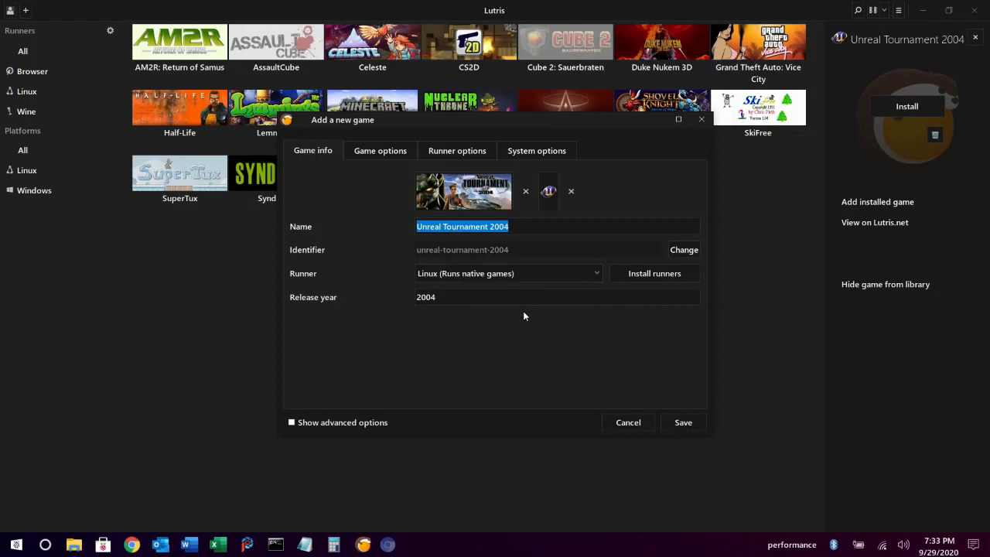
Step: Set the Unreal Tournament 2004 executable to /home/pi/Games/UT2004/run.sh
click(375, 151)
click(663, 178)
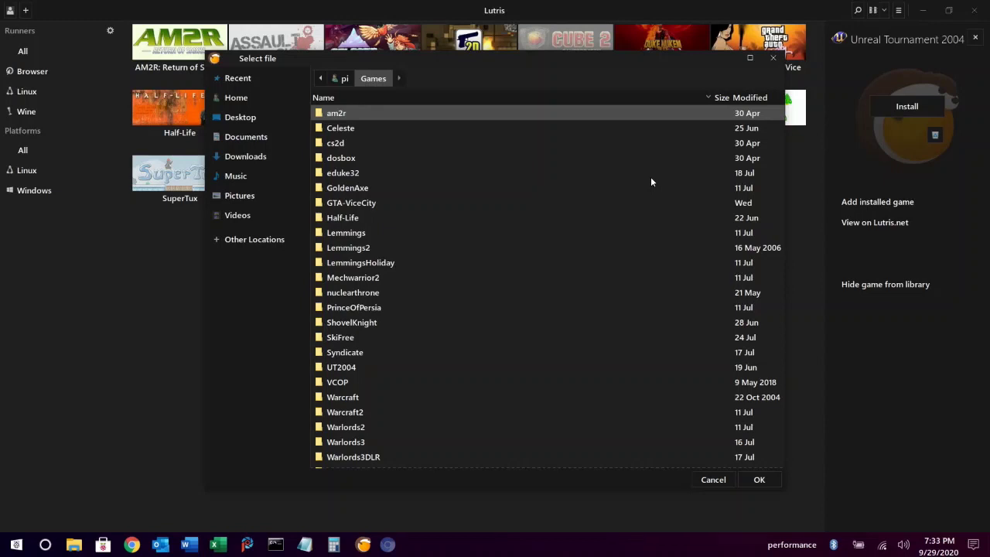
click(355, 367)
double_click(355, 367)
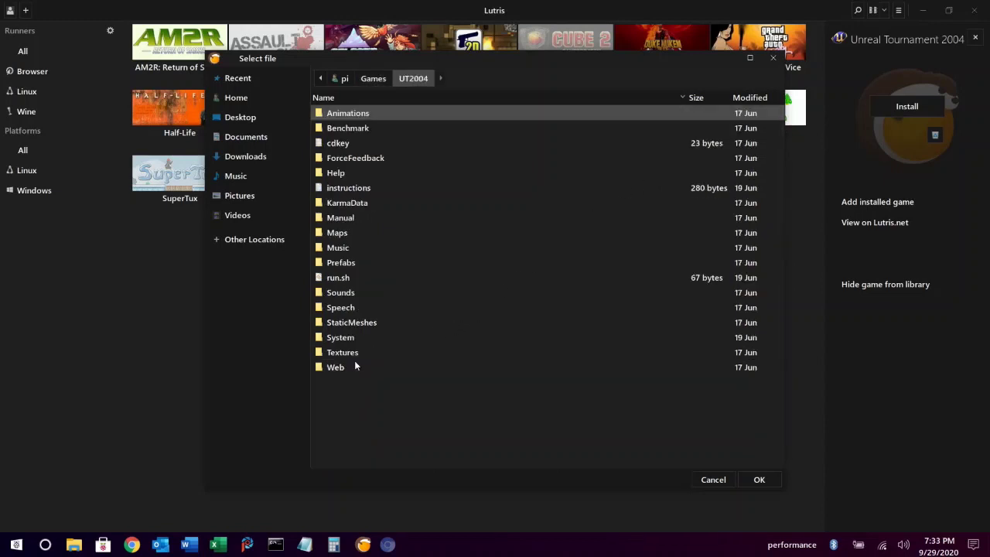
click(340, 279)
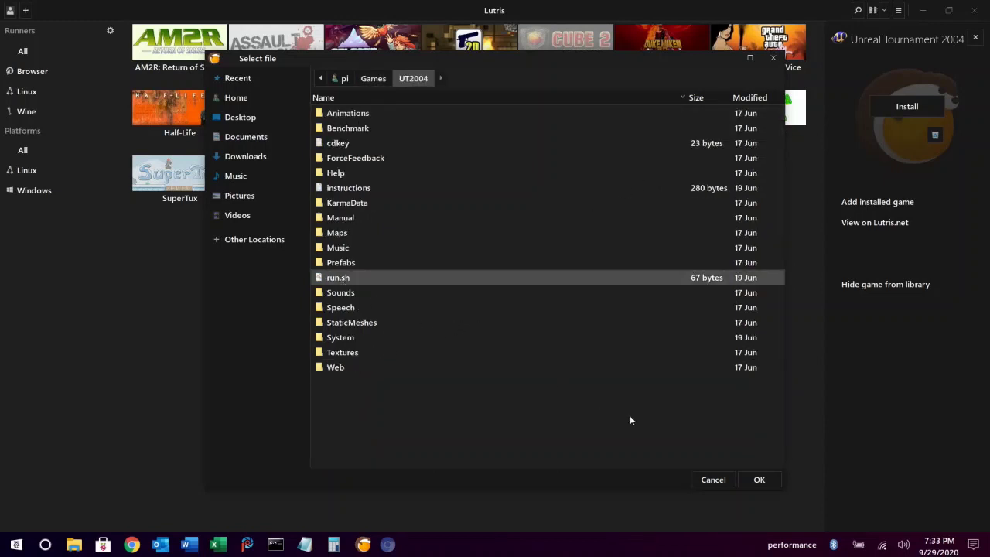
click(744, 481)
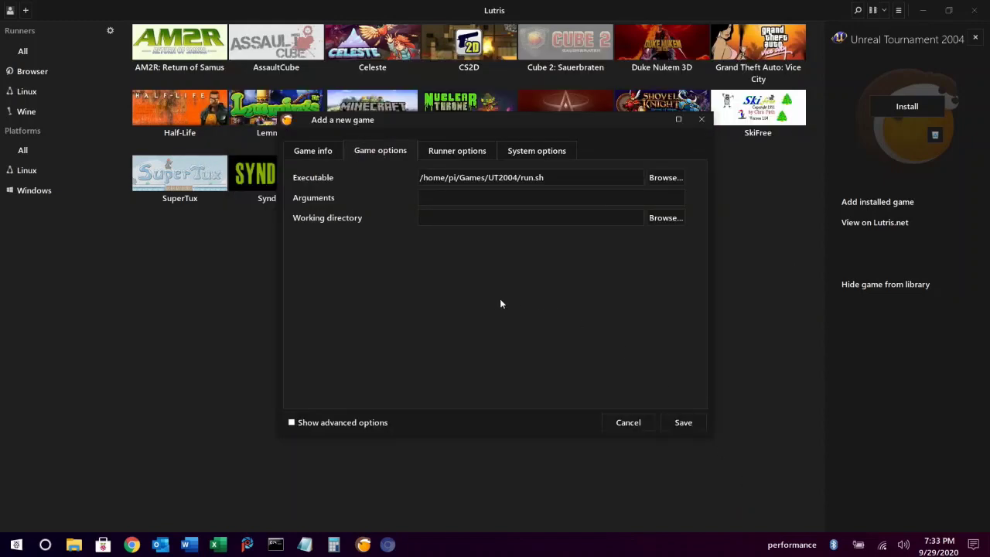
Step: Set the working directory to ~/Games/UT2004 and save the Unreal Tournament 2004 entry
click(654, 220)
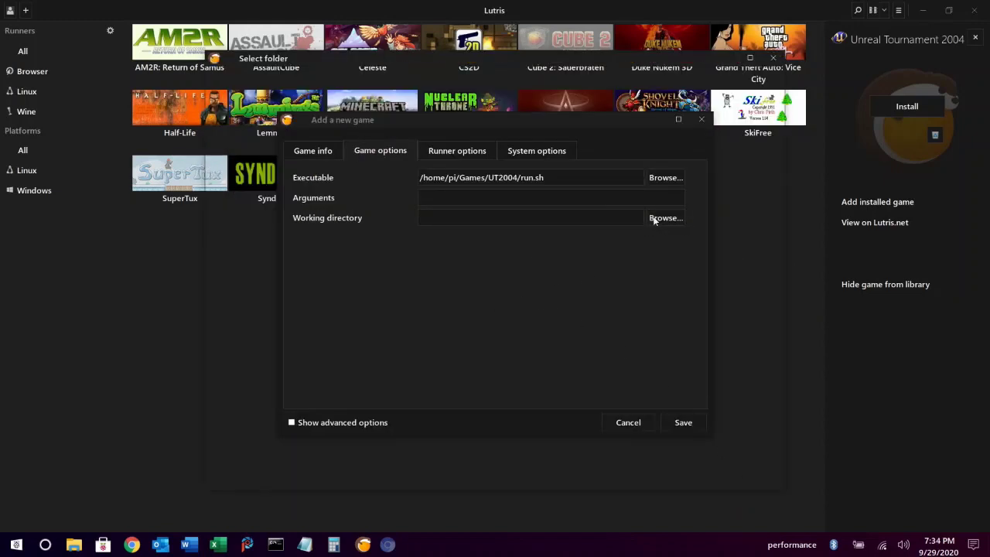
double_click(328, 219)
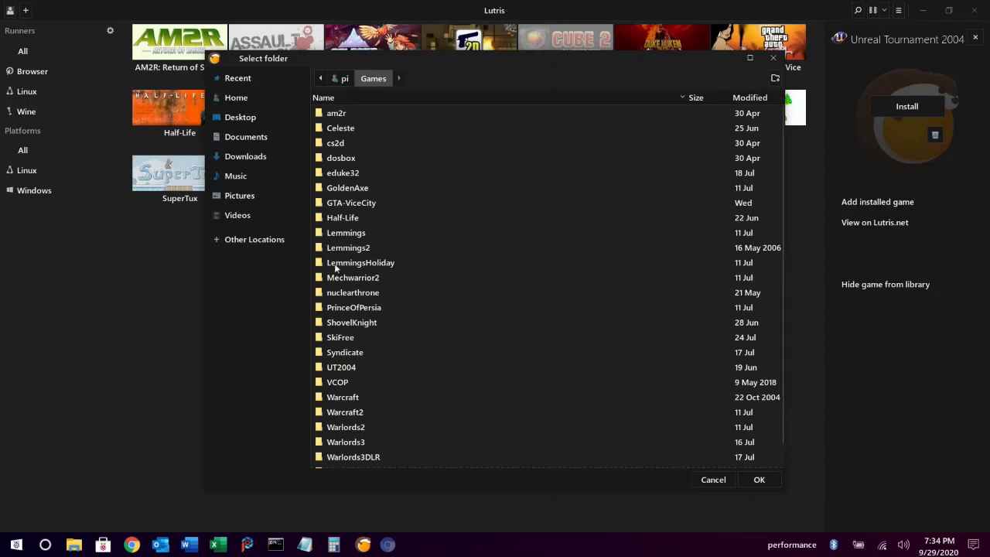
double_click(324, 369)
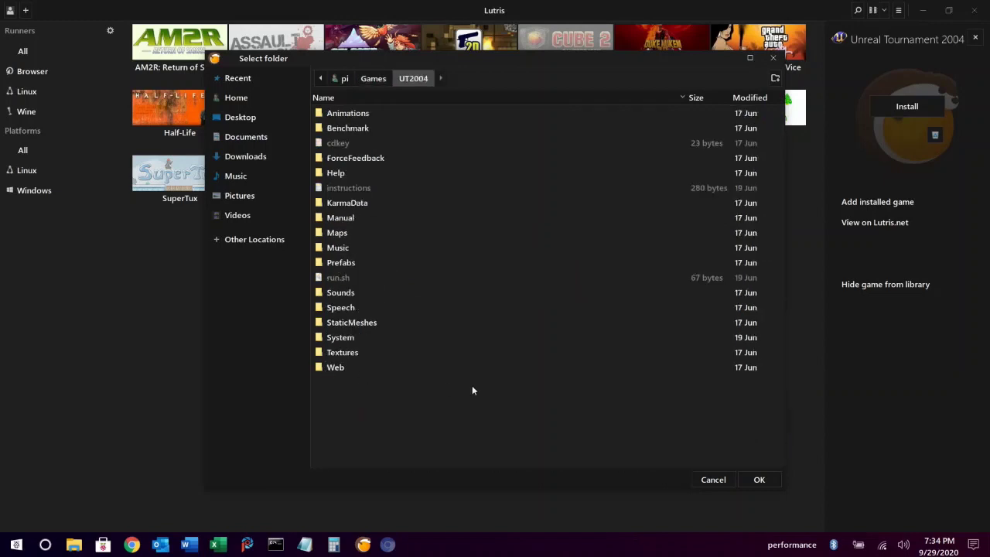
click(766, 479)
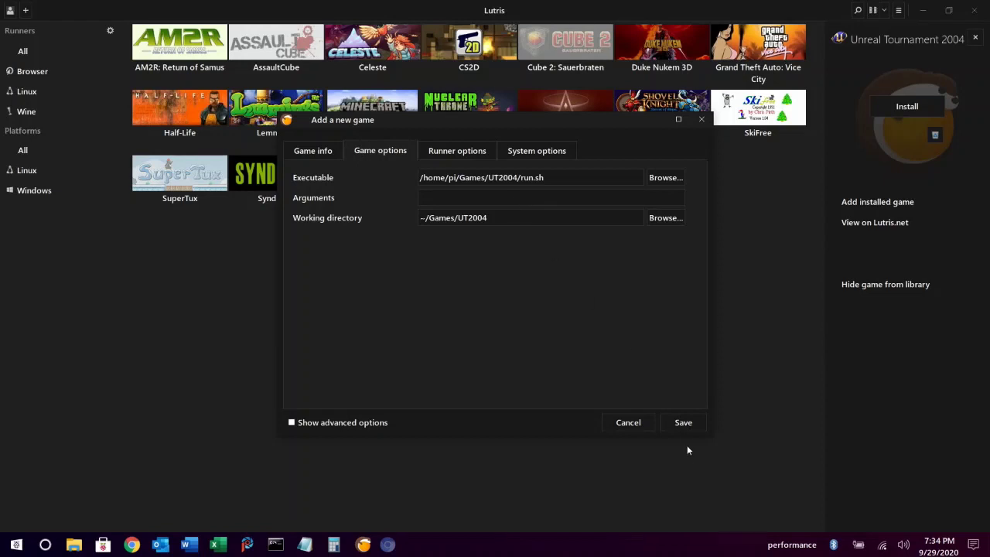
click(684, 422)
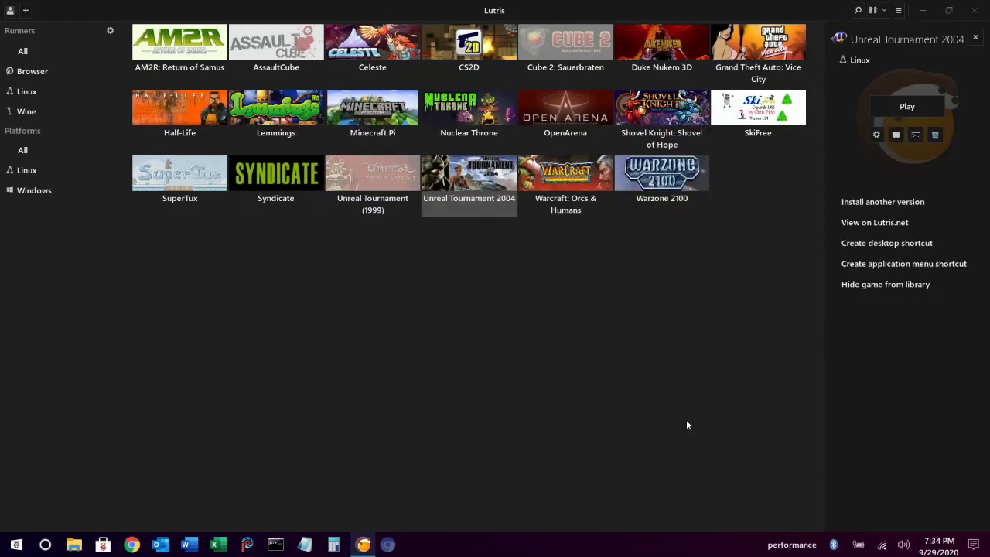
click(573, 308)
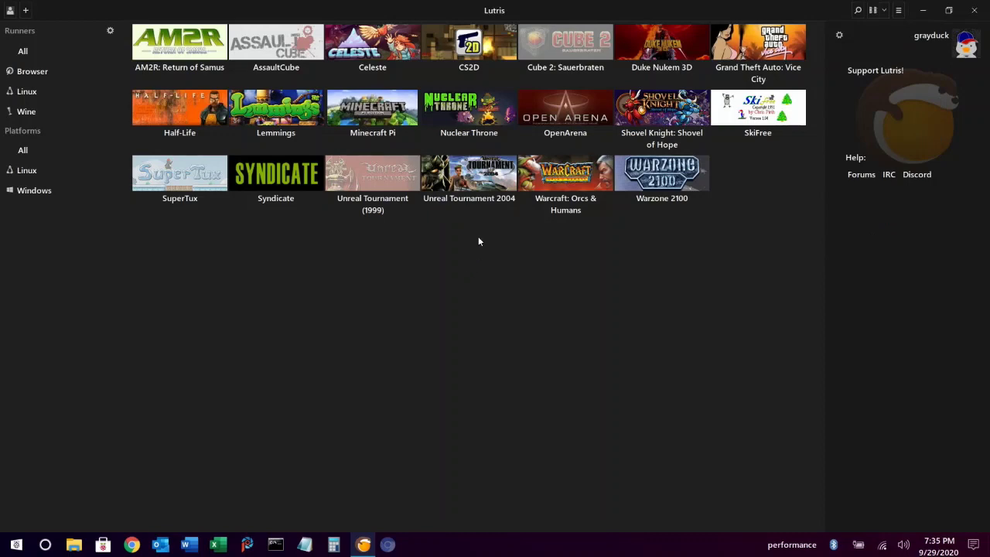
Step: Create a desktop shortcut and an application menu shortcut for Unreal Tournament 2004
right_click(473, 190)
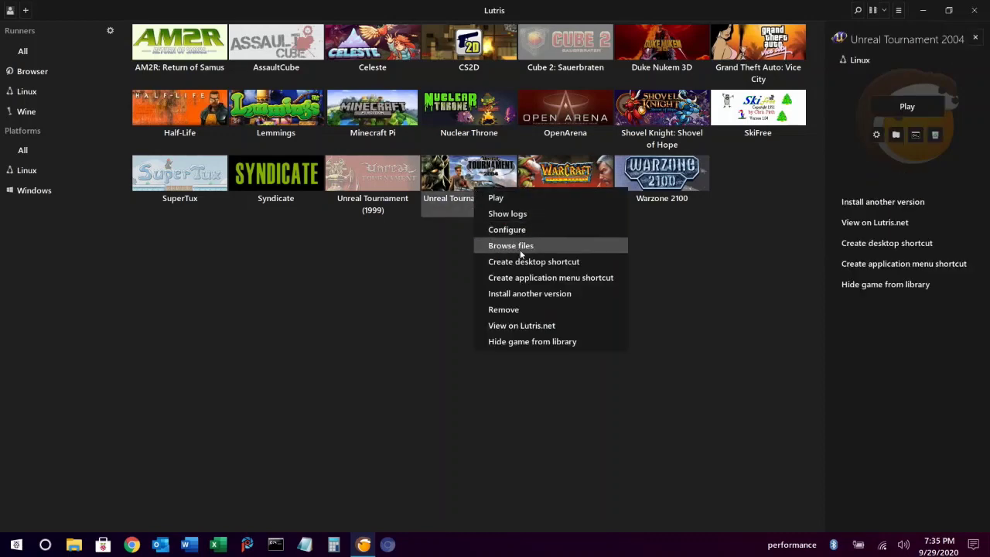
click(518, 259)
right_click(479, 186)
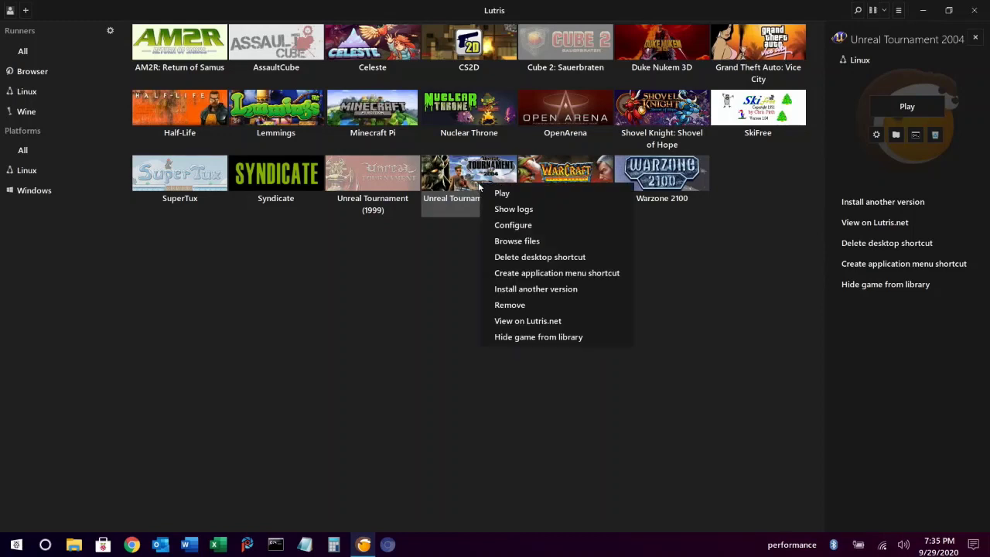
click(533, 275)
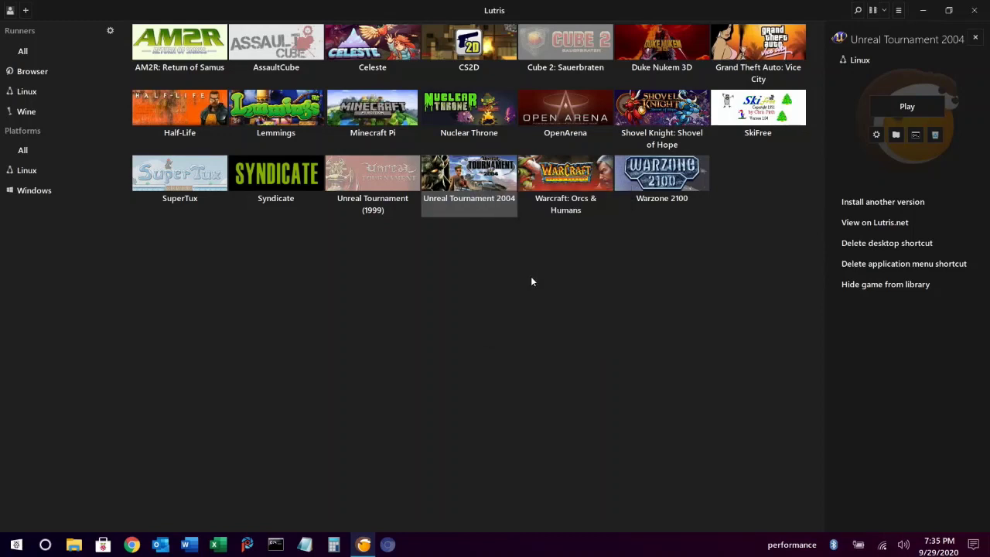
click(531, 276)
Step: Create a desktop shortcut for Grand Theft Auto: Vice City and minimize Lutris to show the desktop
right_click(767, 50)
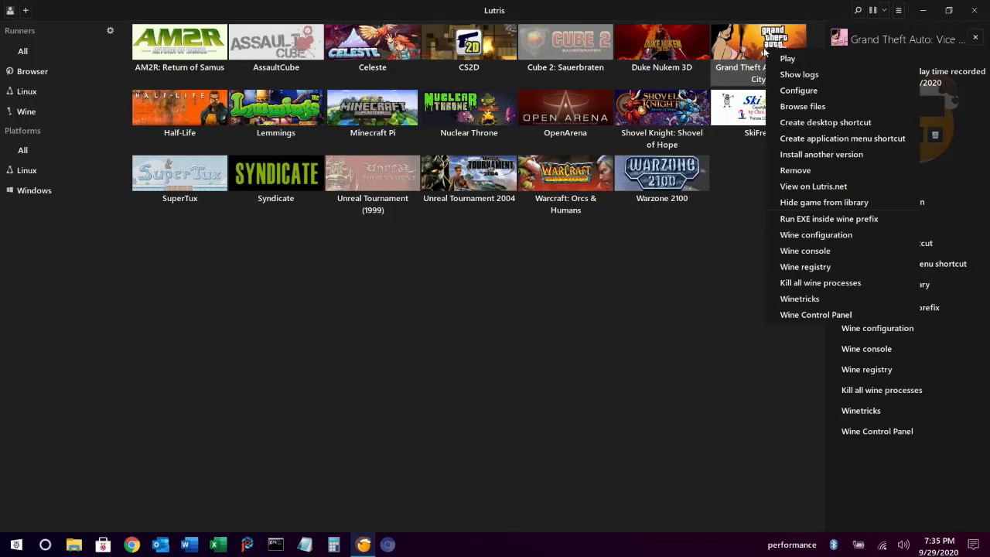
click(809, 123)
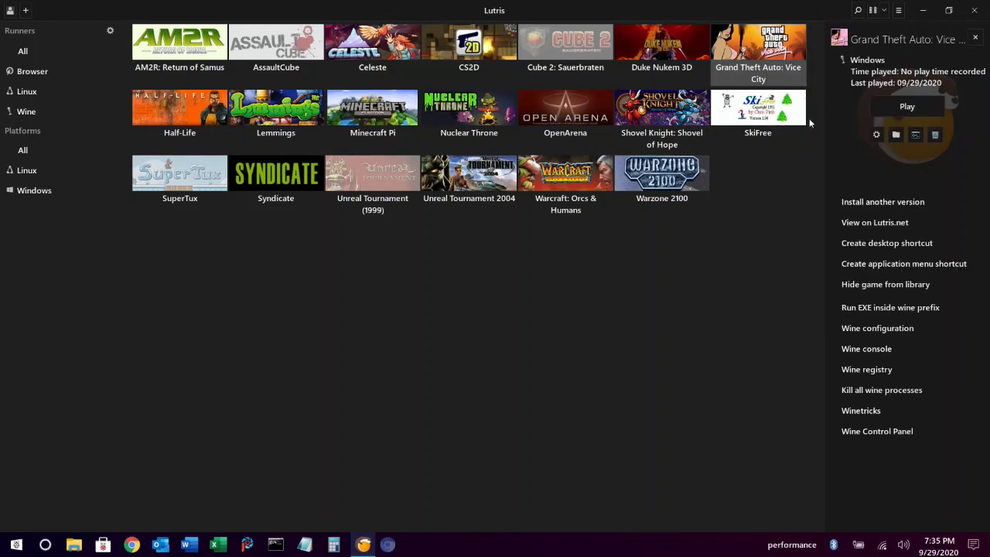
click(921, 10)
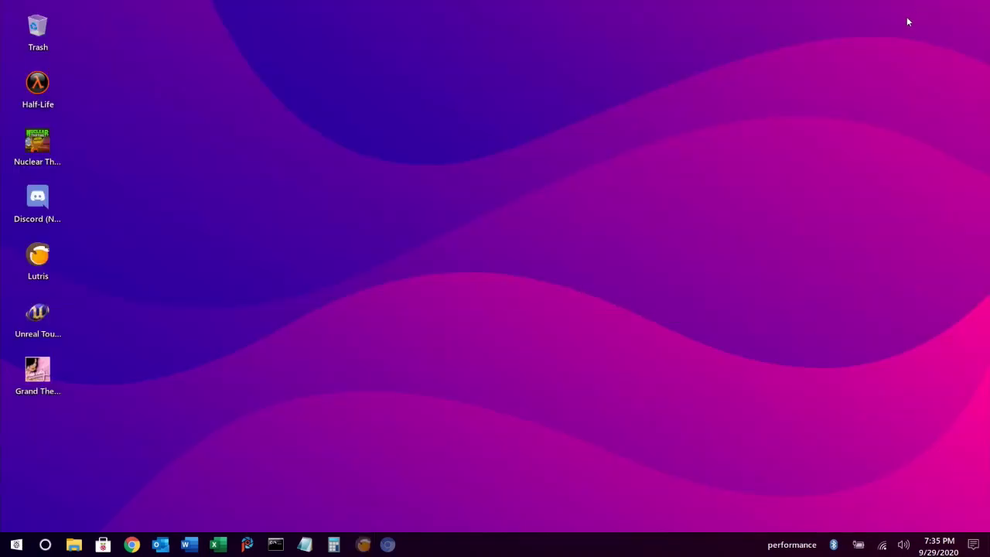